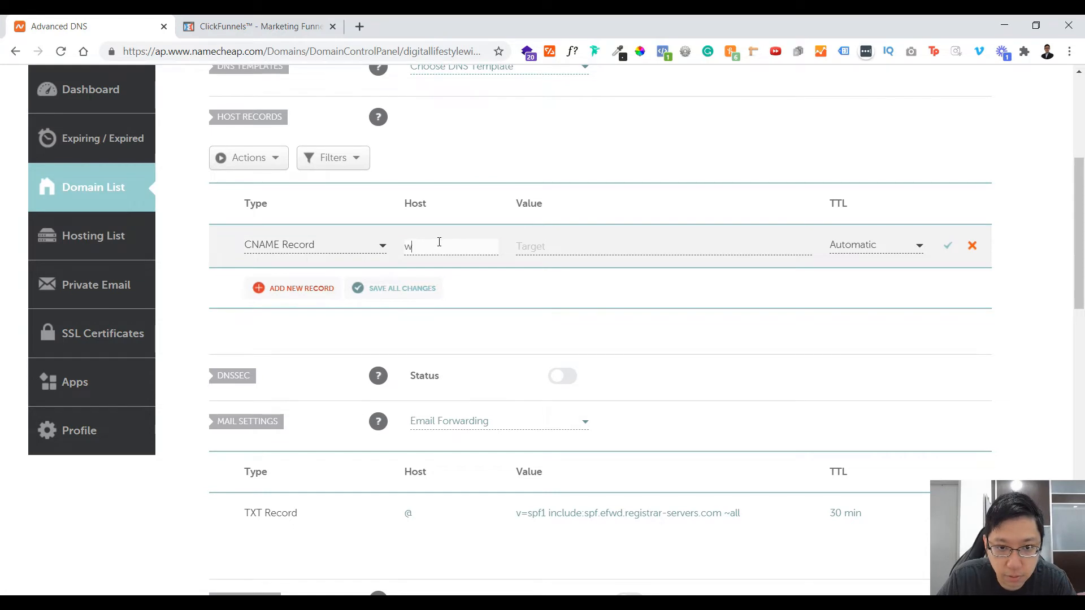
Step: Point the www CNAME record to target.clickfunnels.com and save the record
left_click(755, 255)
type("target.clickfunnels.com")
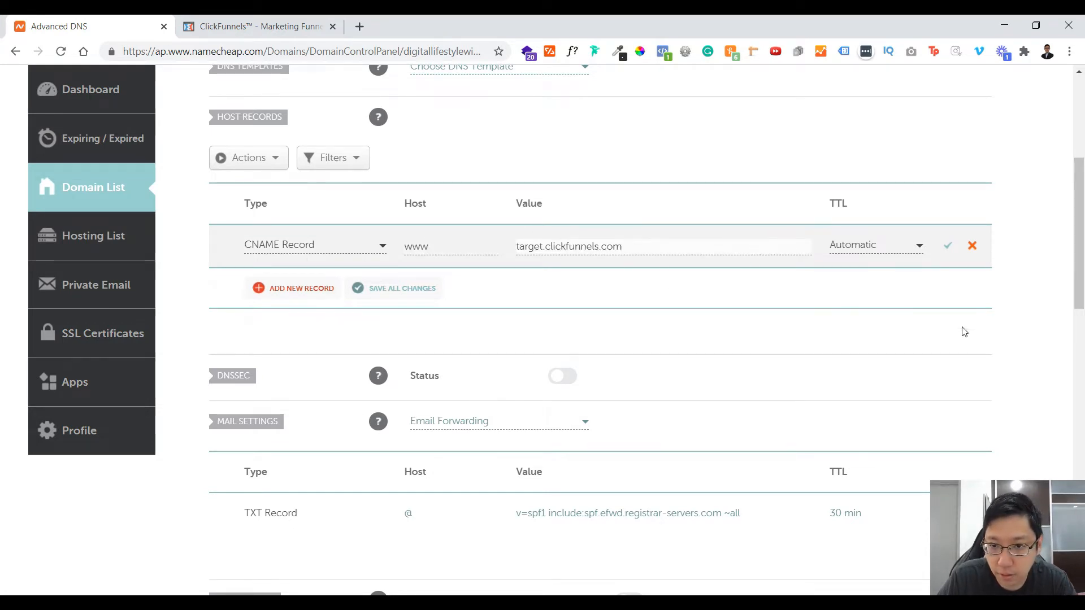
left_click(947, 246)
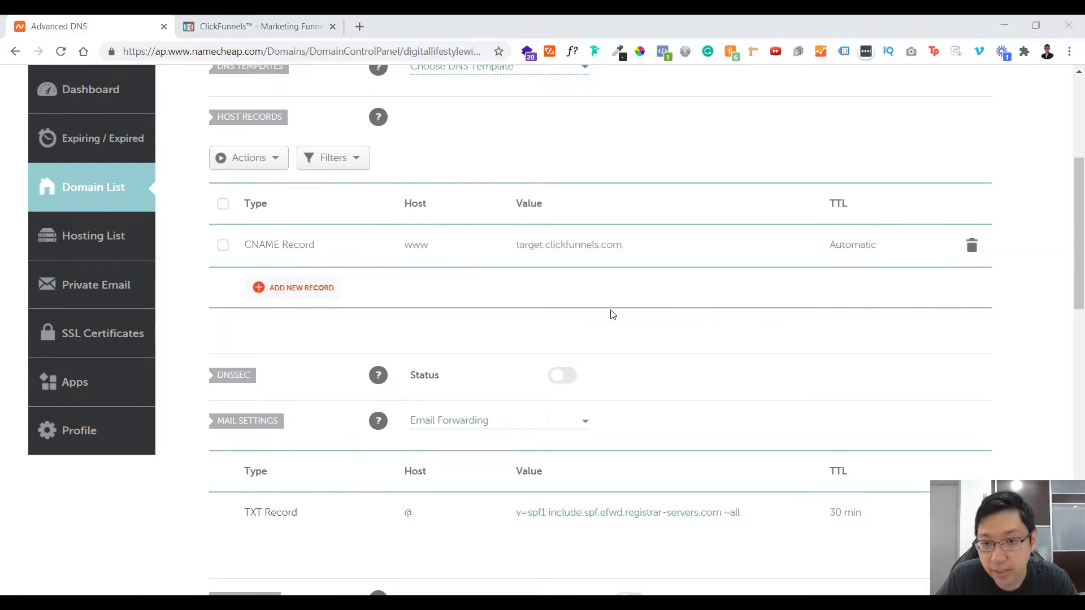
left_click(317, 289)
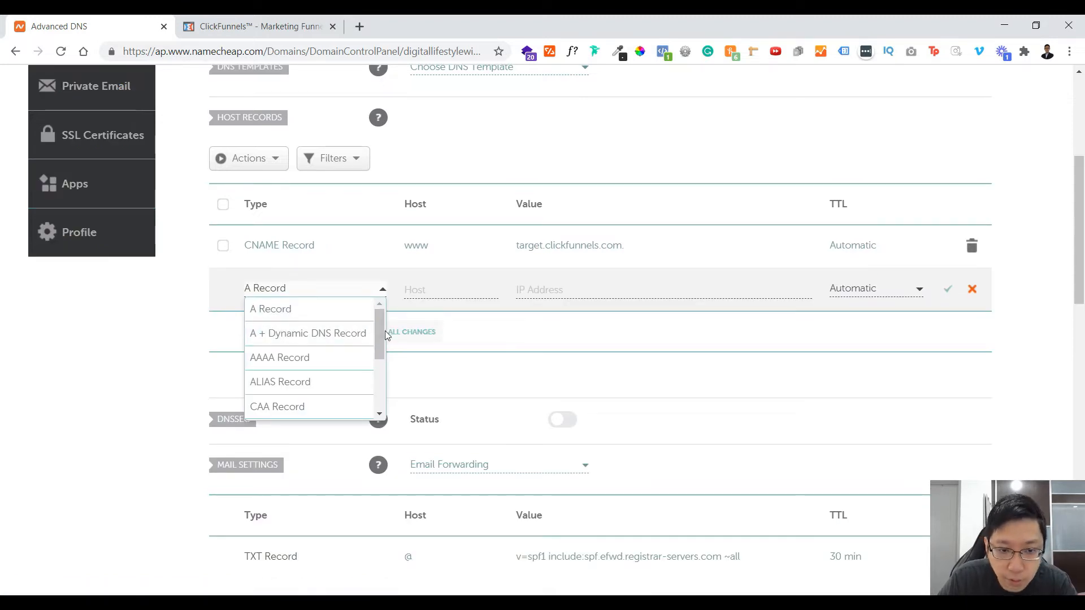
scroll(370, 367, "down", 3)
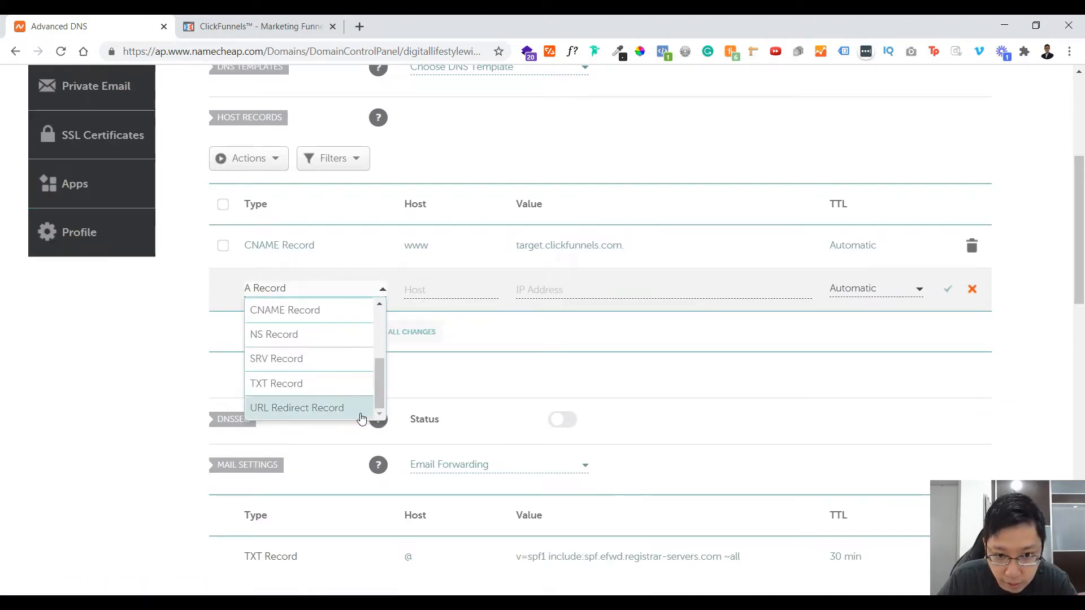
left_click(362, 410)
left_click(455, 289)
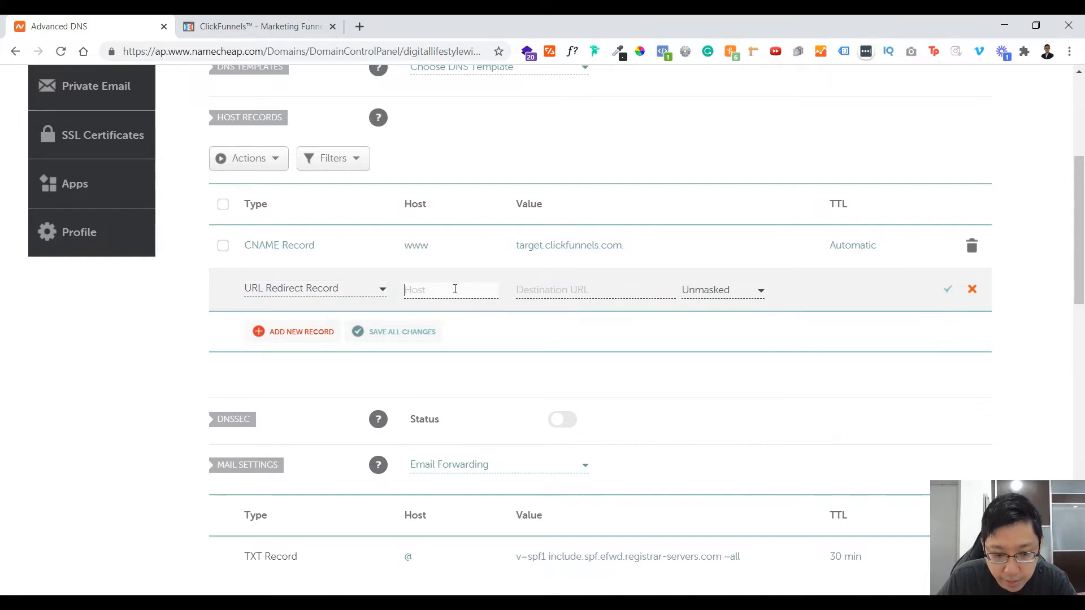
type("@")
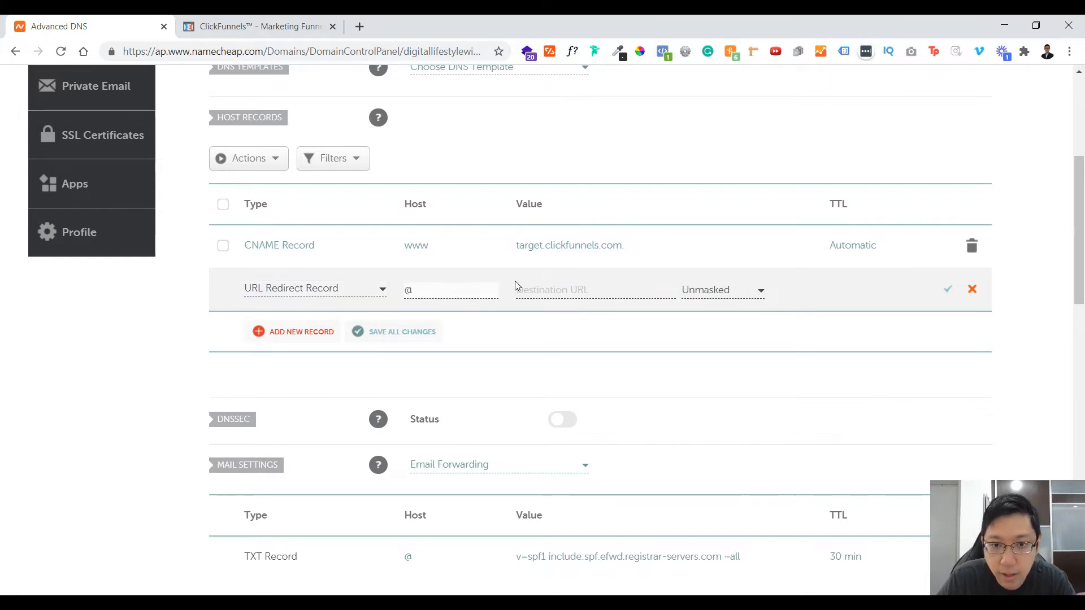
left_click(532, 291)
key("ctrl+v")
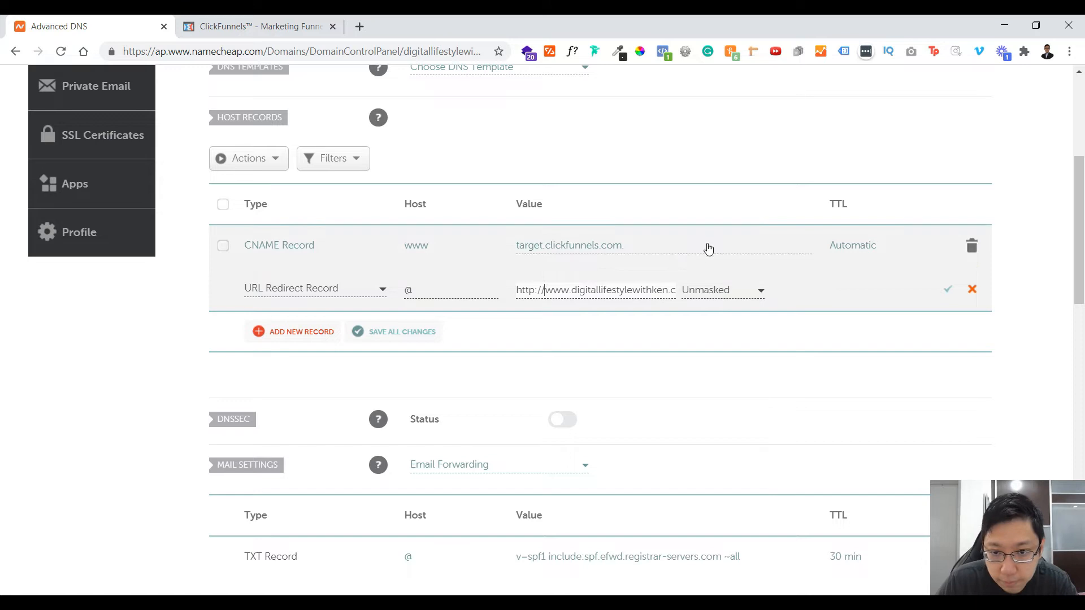
left_click(746, 294)
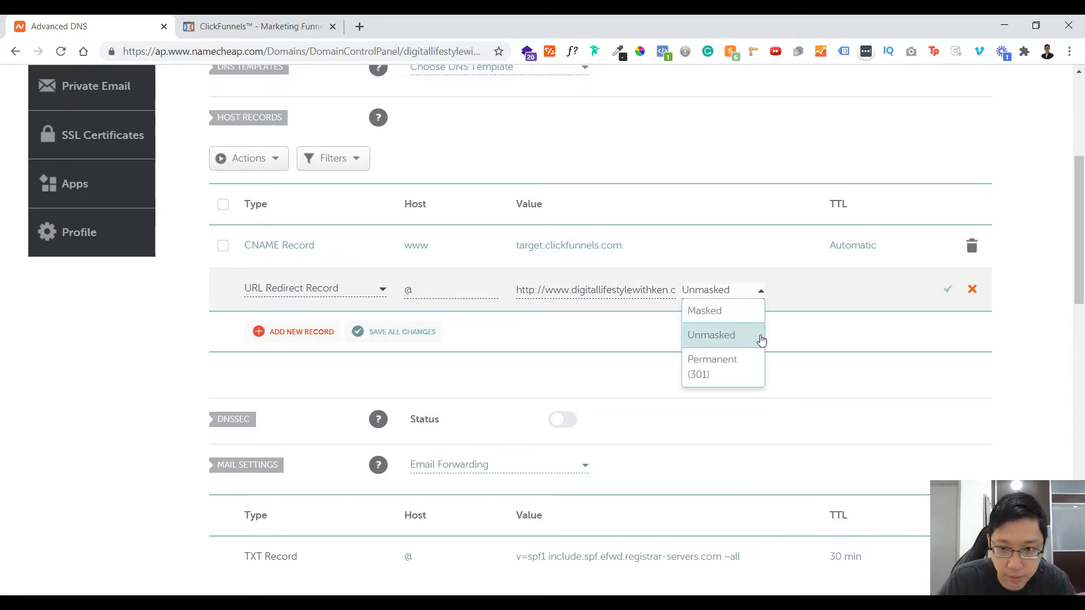
left_click(804, 336)
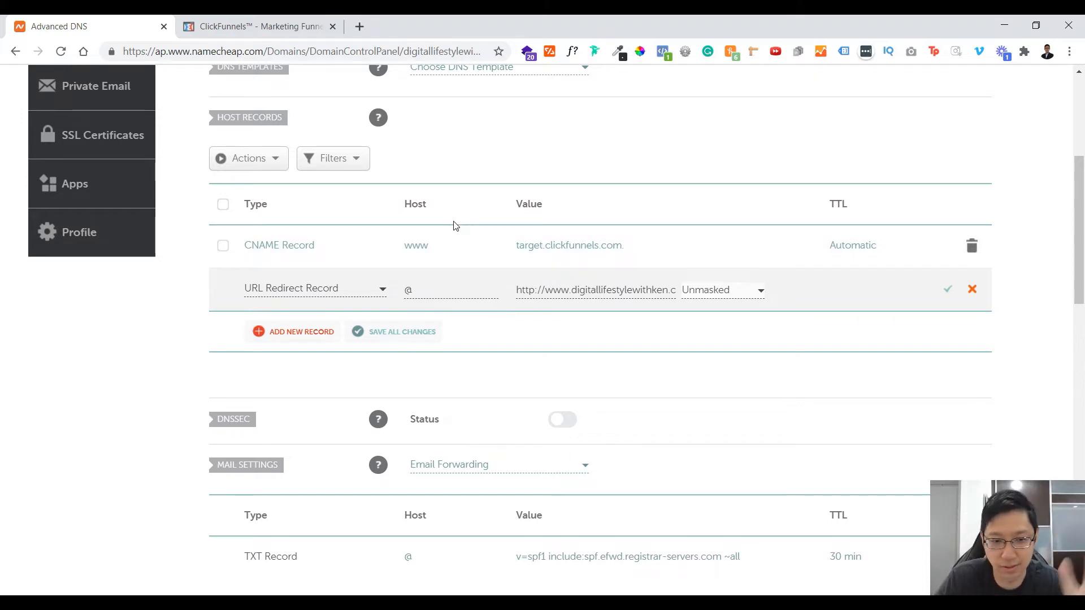
left_click(948, 289)
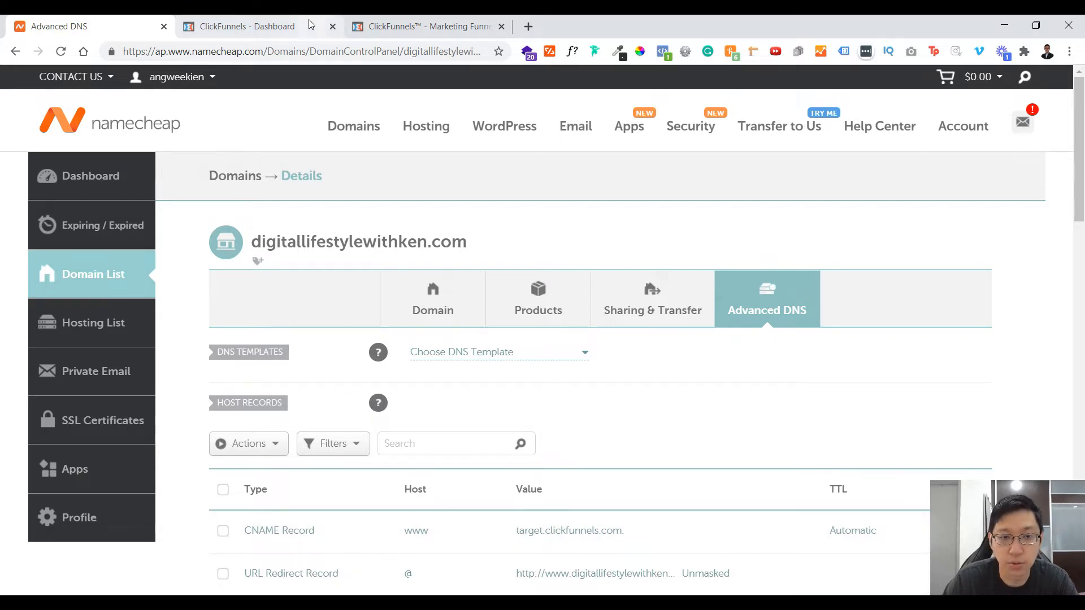
Step: Switch to ClickFunnels, go to the domains in the account settings, and start adding an existing domain
left_click(283, 20)
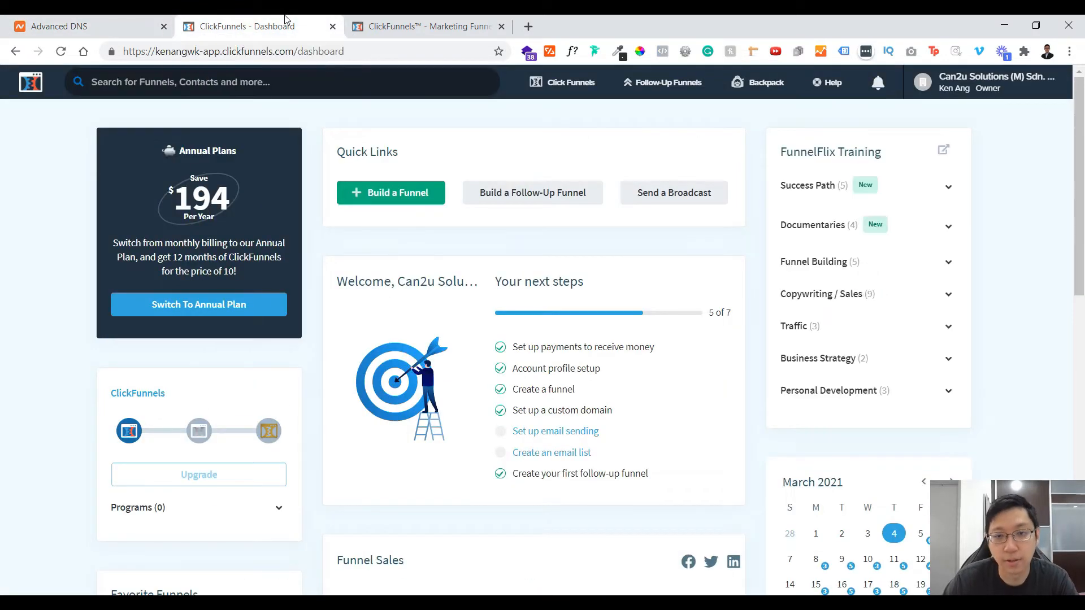
left_click(923, 82)
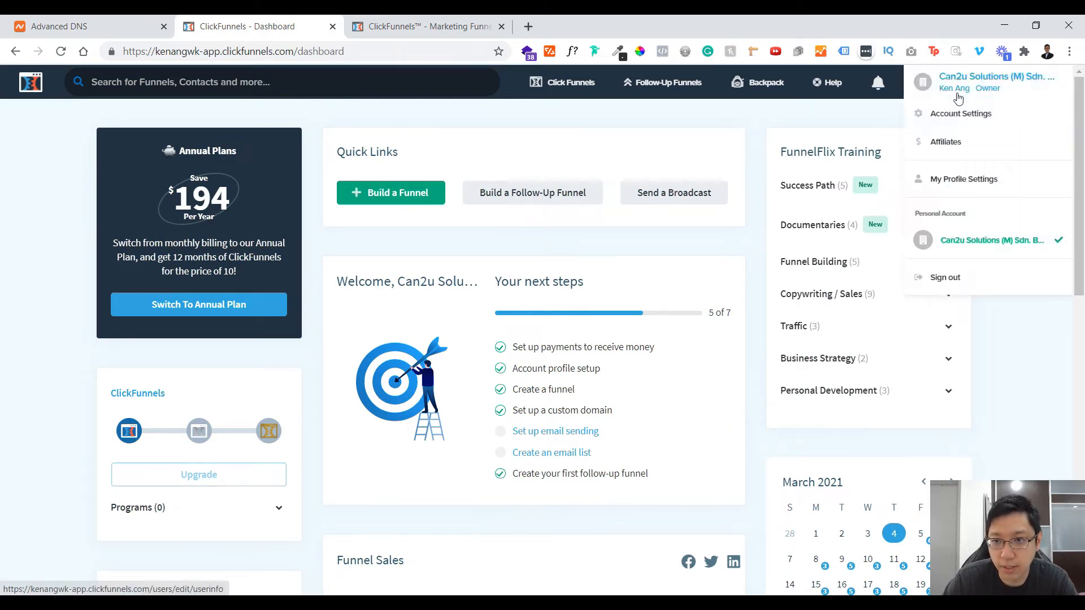
left_click(965, 116)
scroll(226, 240, "down", 3)
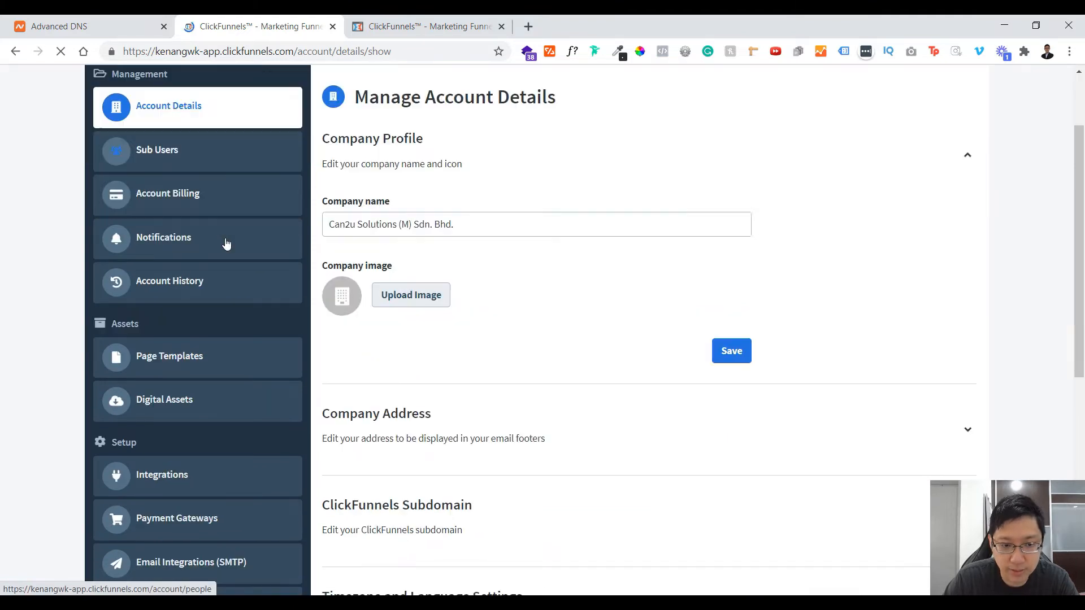
scroll(226, 238, "down", 2)
left_click(203, 434)
left_click(934, 179)
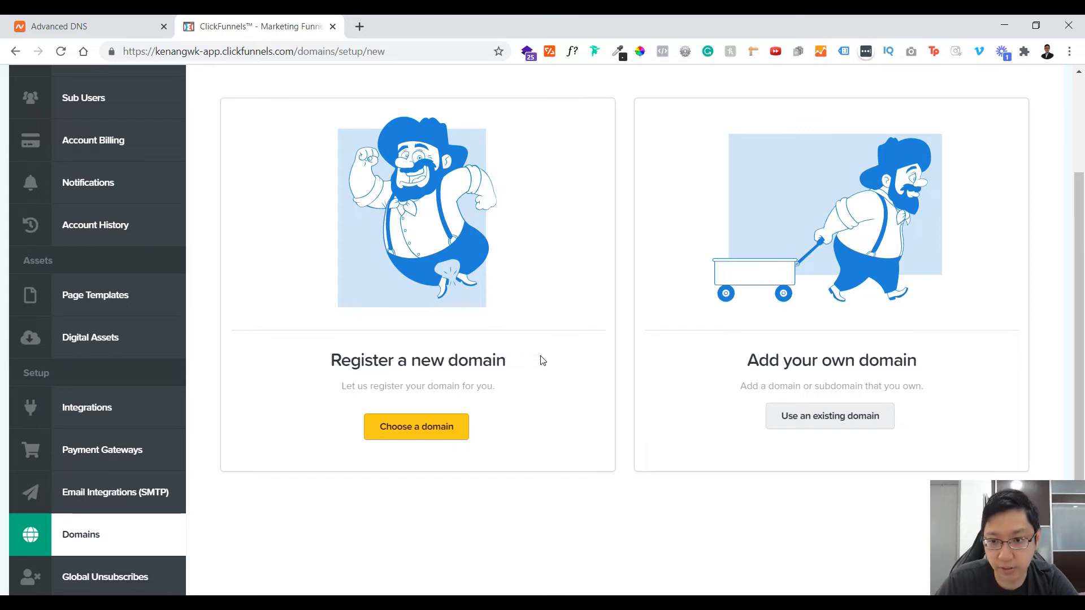
left_click(860, 425)
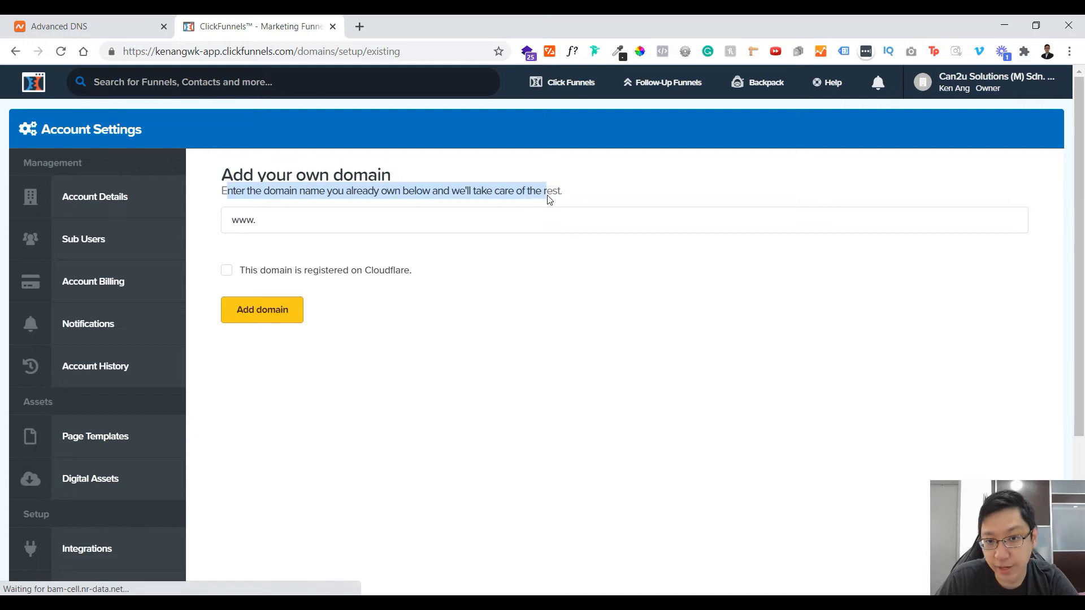
left_click(569, 193)
left_click(454, 226)
type("digitallifestylewithken.com")
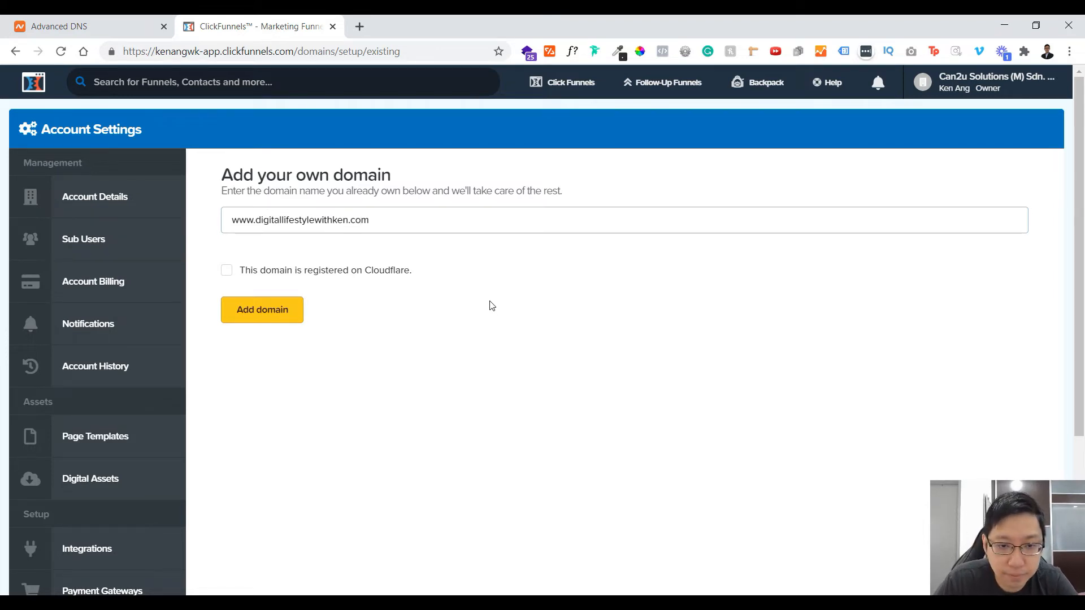
left_click(420, 277)
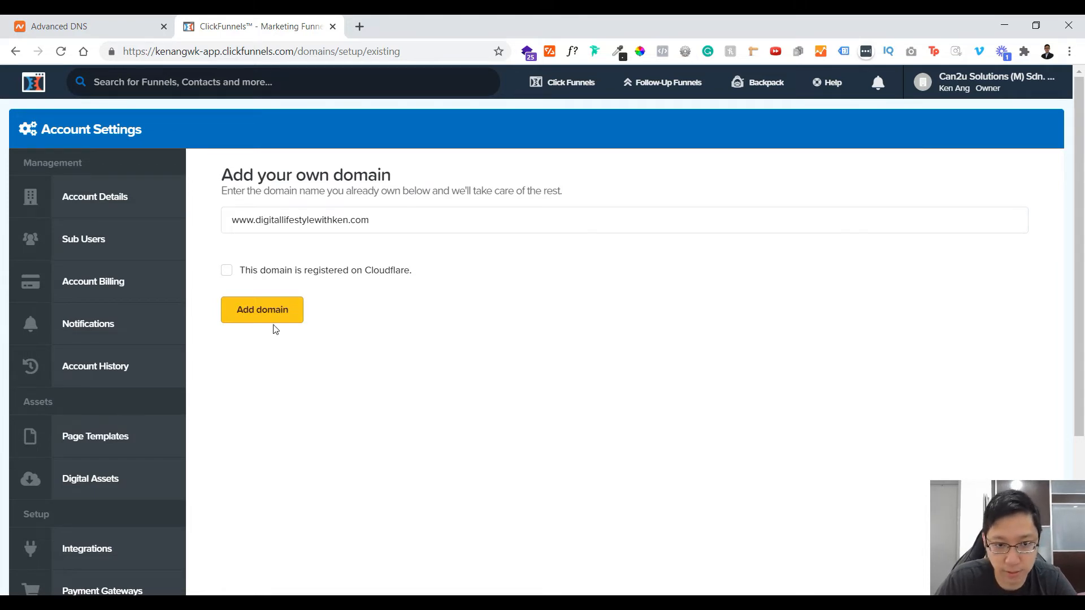
left_click(283, 310)
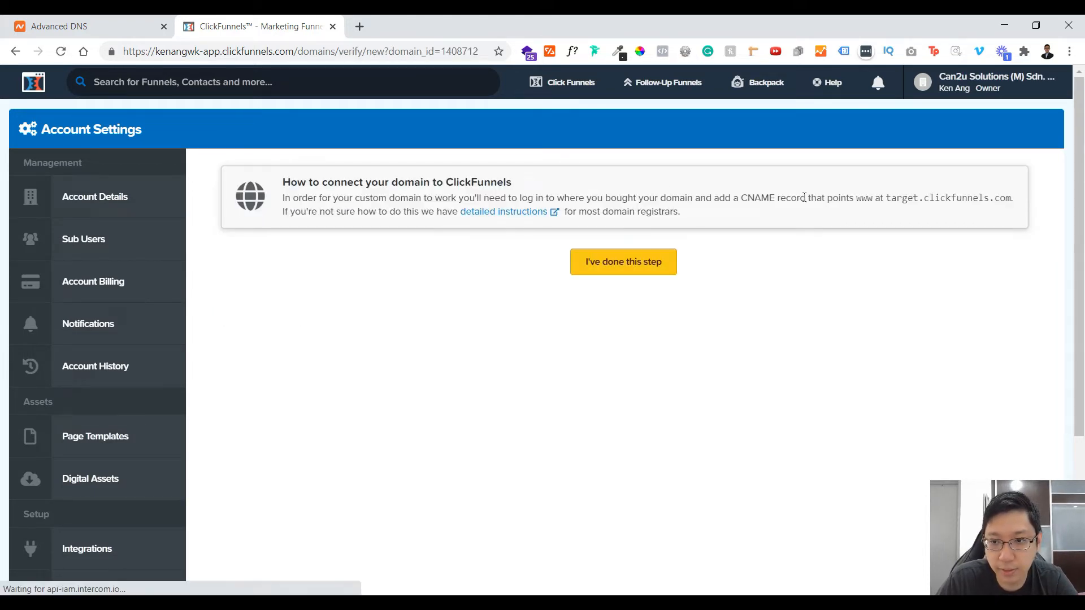
Step: Check the required www CNAME target against the Namecheap host records, and mark the connection step as done in ClickFunnels
left_click_drag(848, 198, 914, 199)
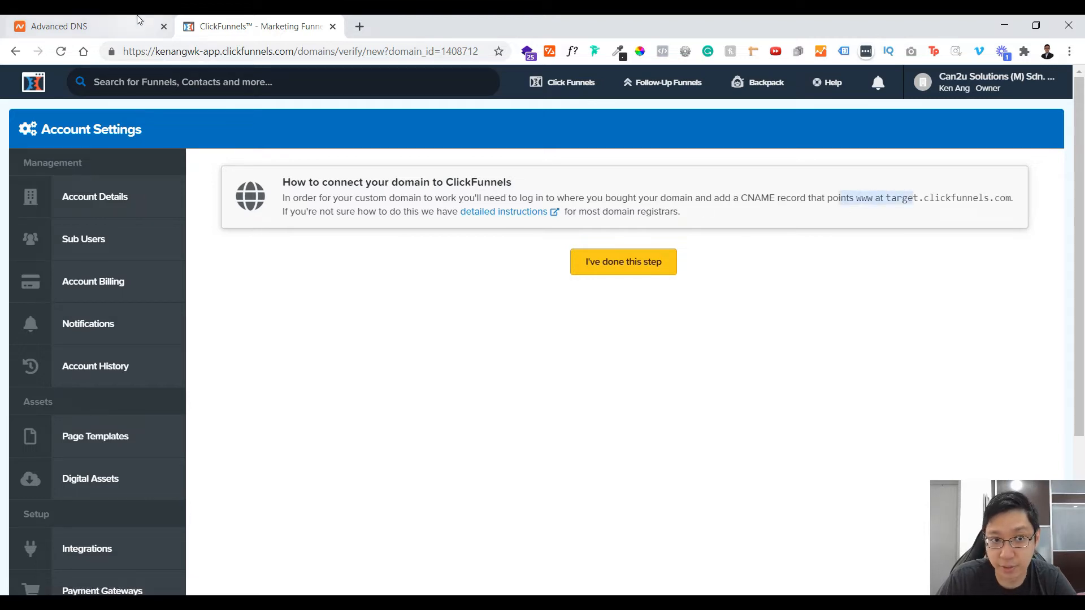
left_click(59, 26)
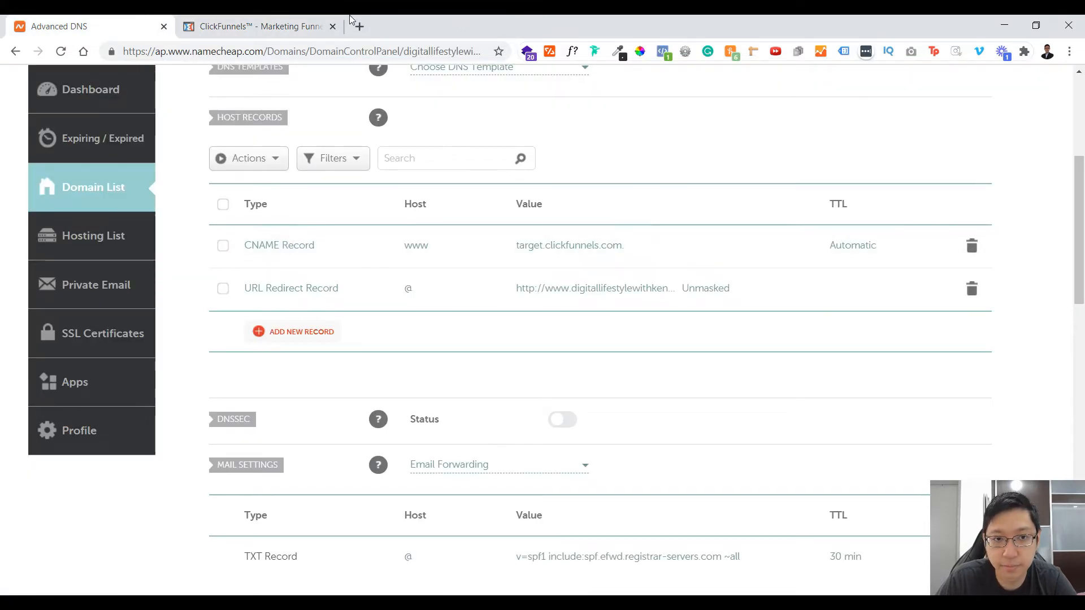
left_click(265, 26)
left_click(621, 262)
Step: Dismiss the domain-connected guide and go to the domain list without associating a funnel
scroll(790, 316, "down", 3)
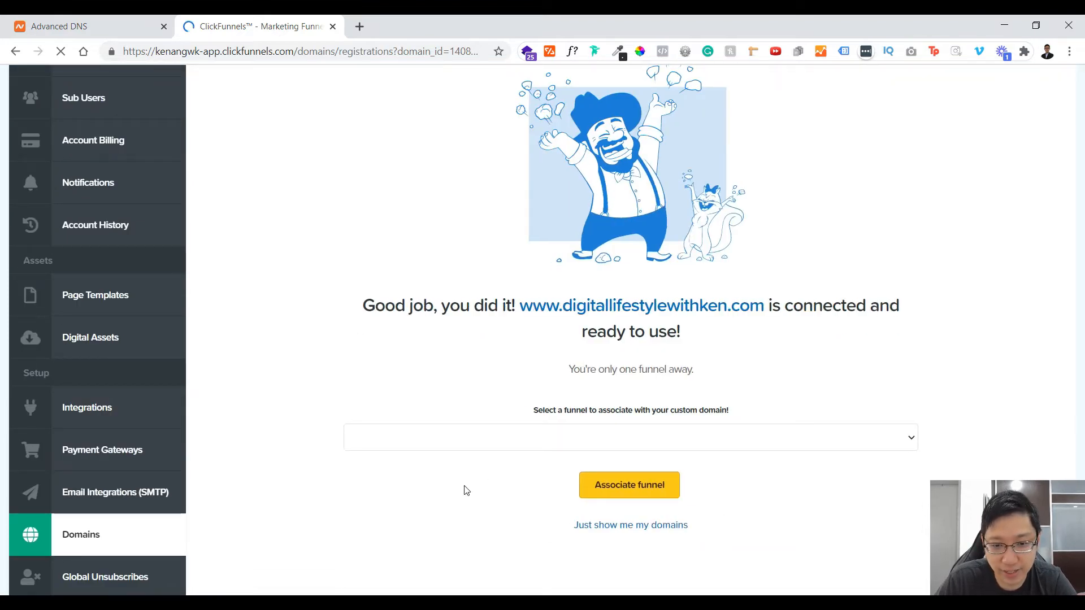
scroll(649, 291, "down", 3)
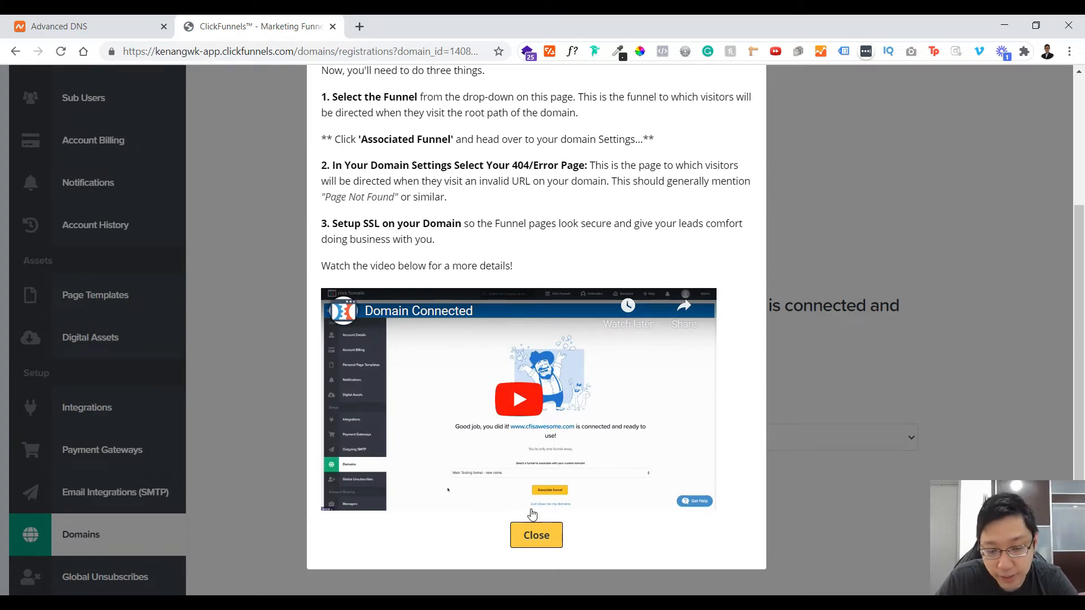
left_click(547, 529)
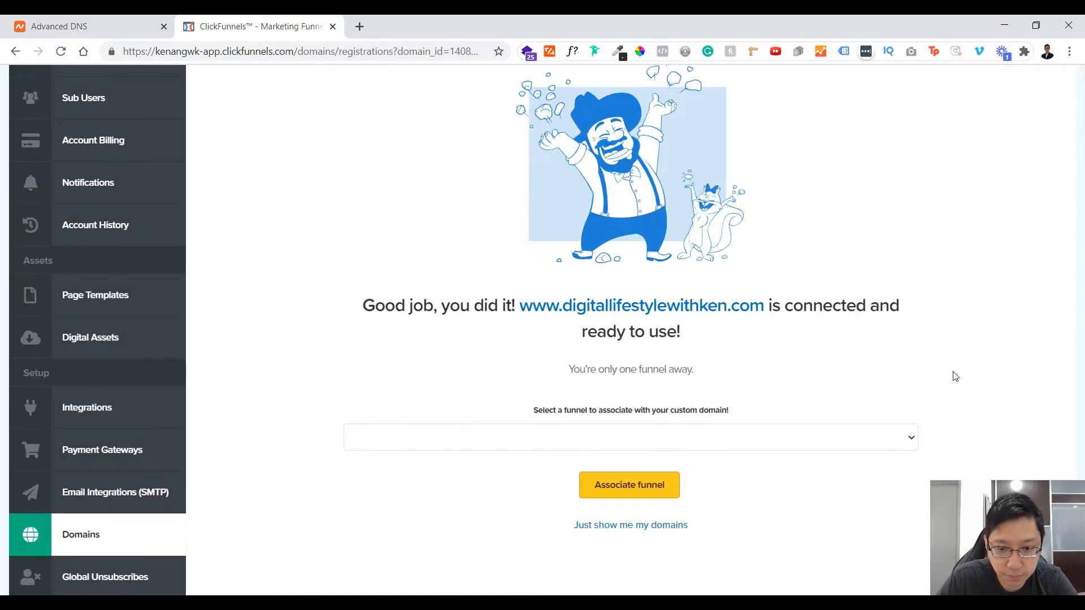
left_click(664, 442)
left_click(664, 443)
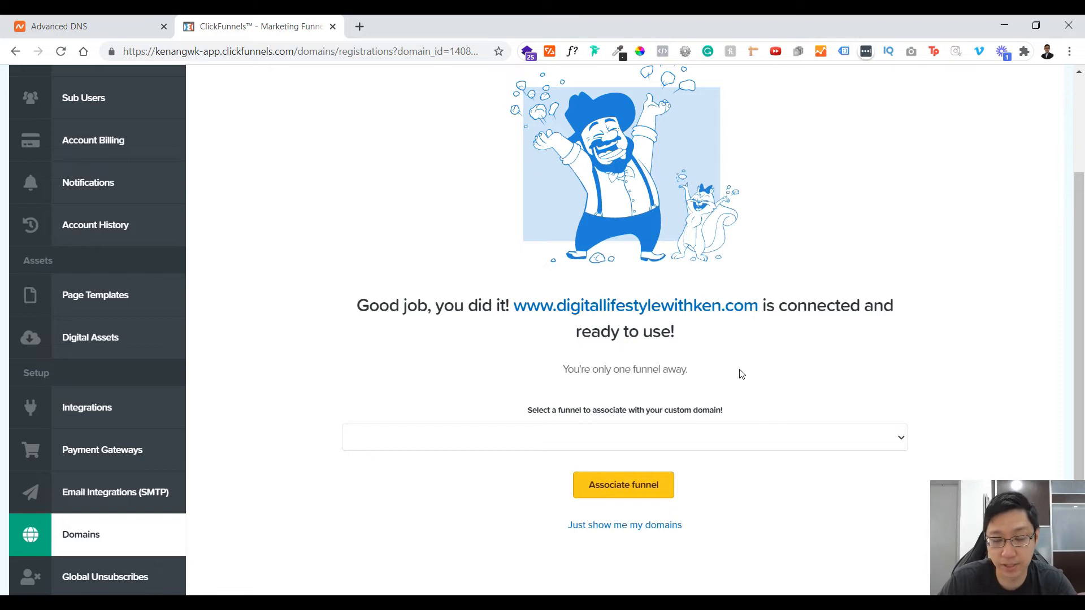
left_click(642, 526)
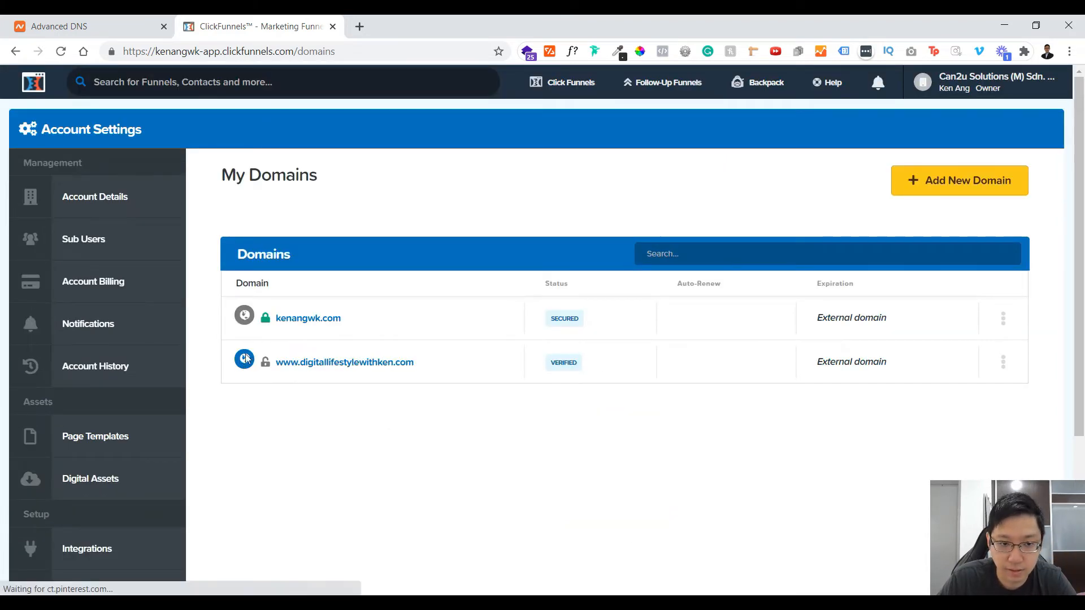
mouse_move(265, 367)
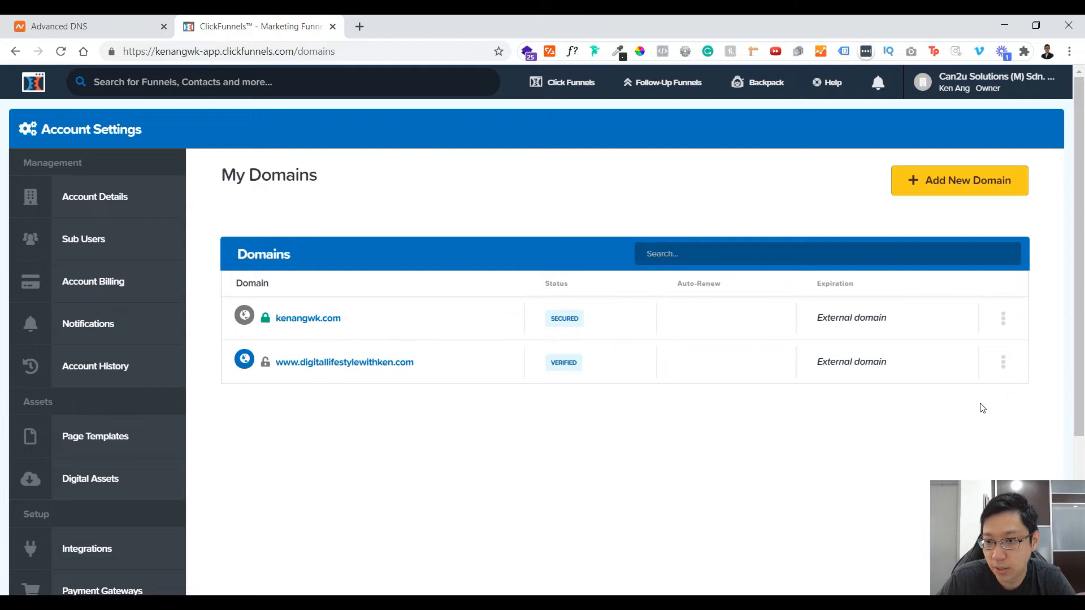
left_click(1005, 366)
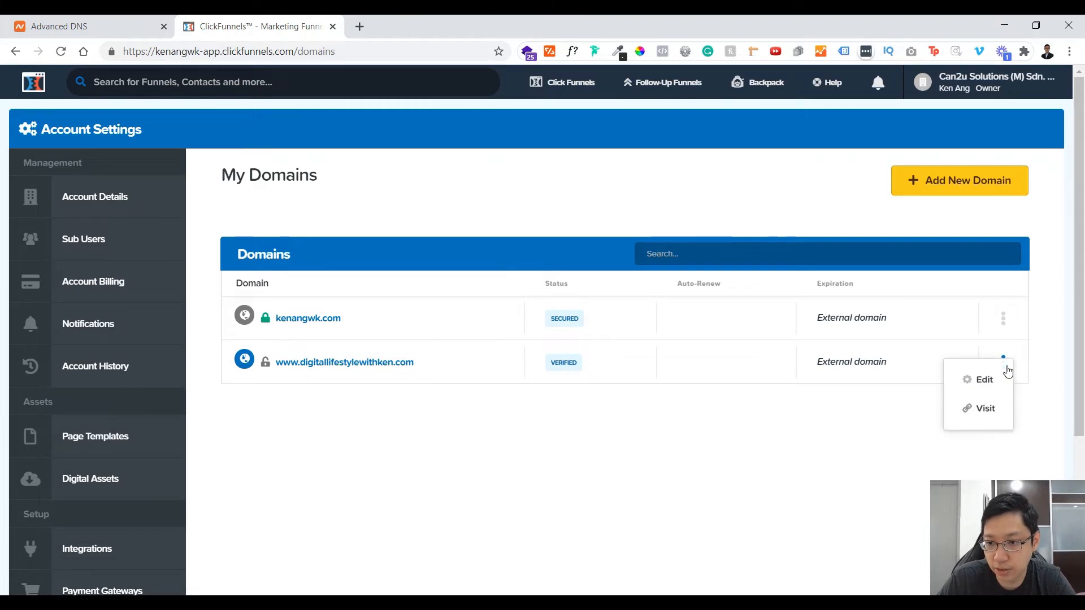
left_click(983, 380)
left_click(994, 215)
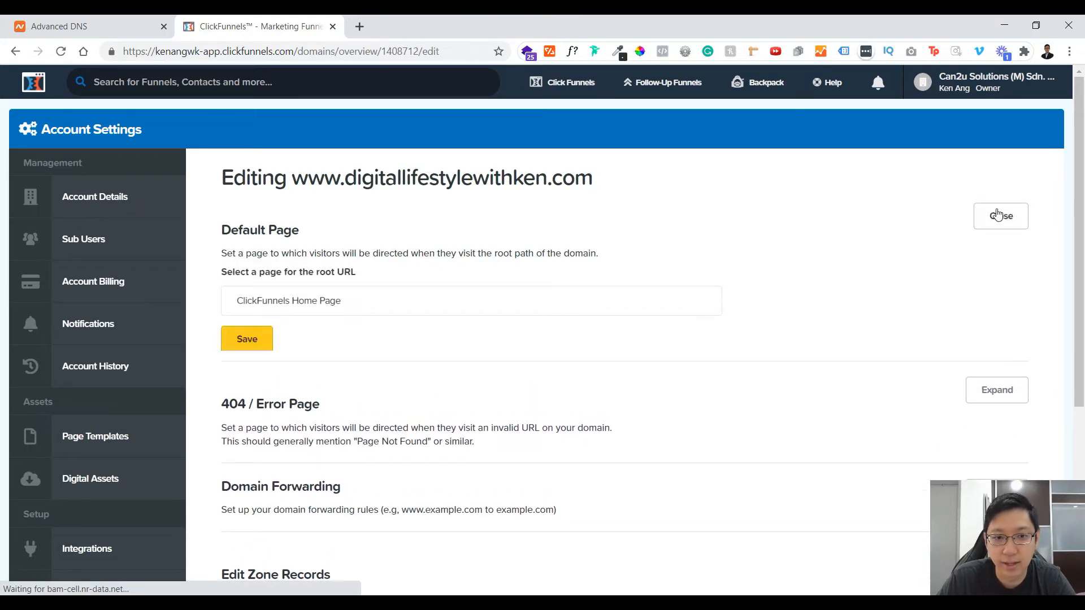
left_click(358, 301)
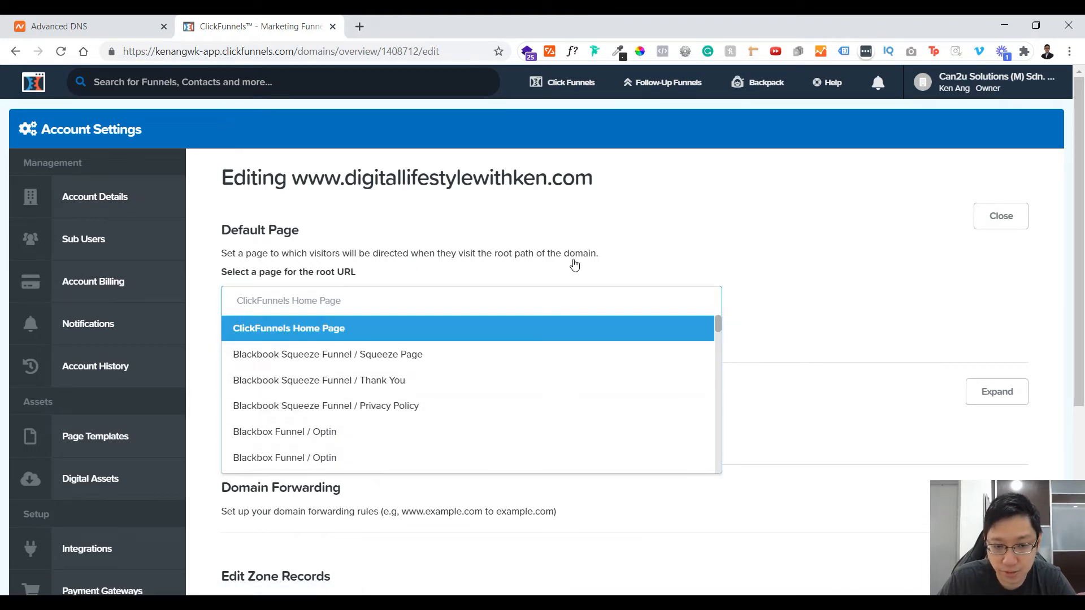
left_click(459, 250)
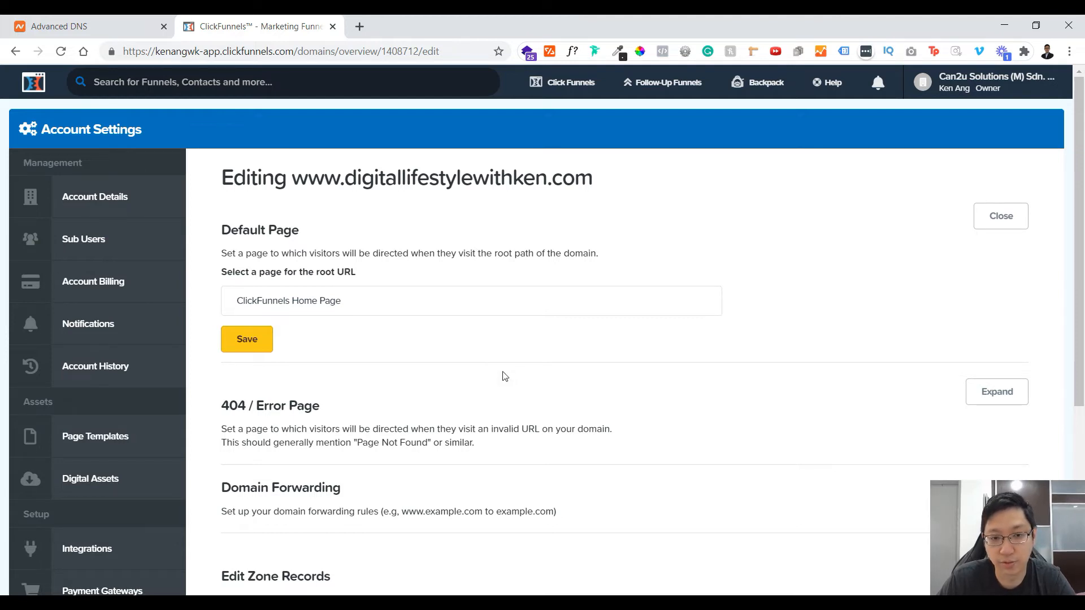
Step: Expand the 404 / Error Page and Domain Forwarding sections and examine their options
scroll(505, 376, "down", 1)
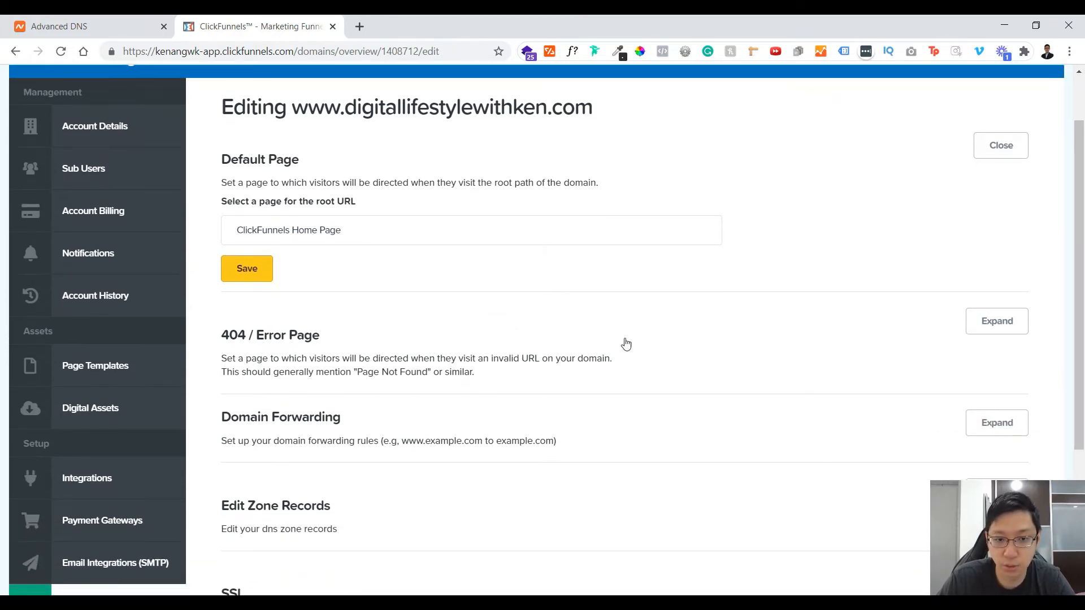
left_click(988, 317)
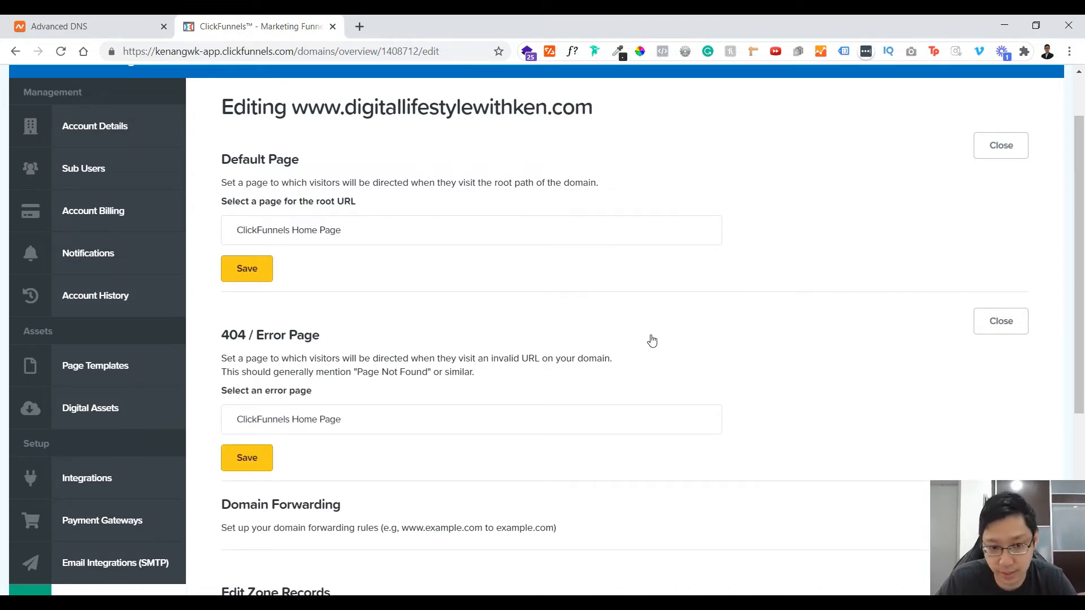
scroll(664, 333, "down", 2)
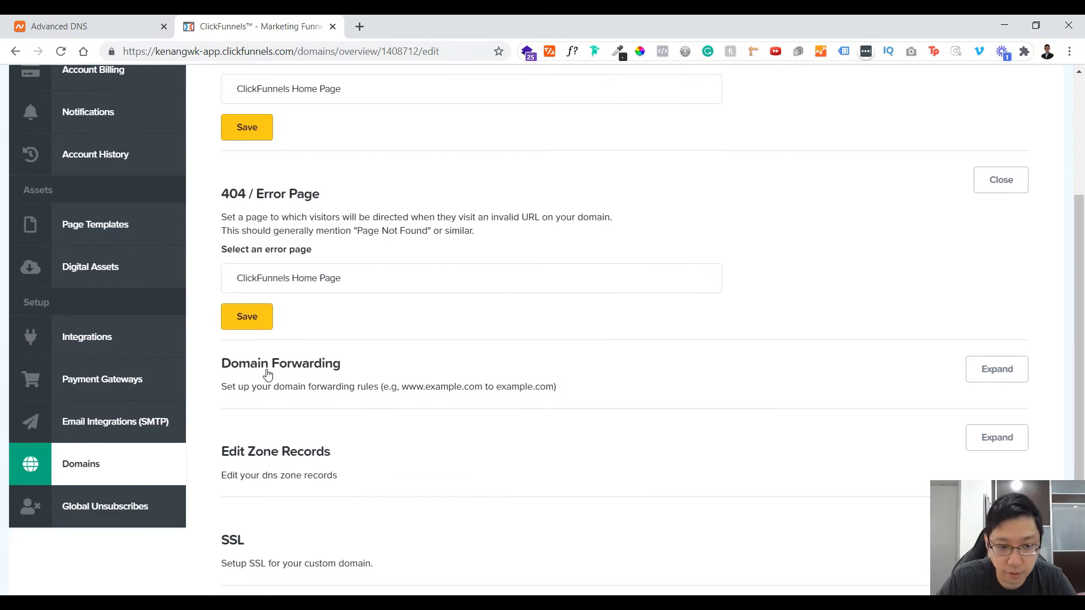
left_click(997, 373)
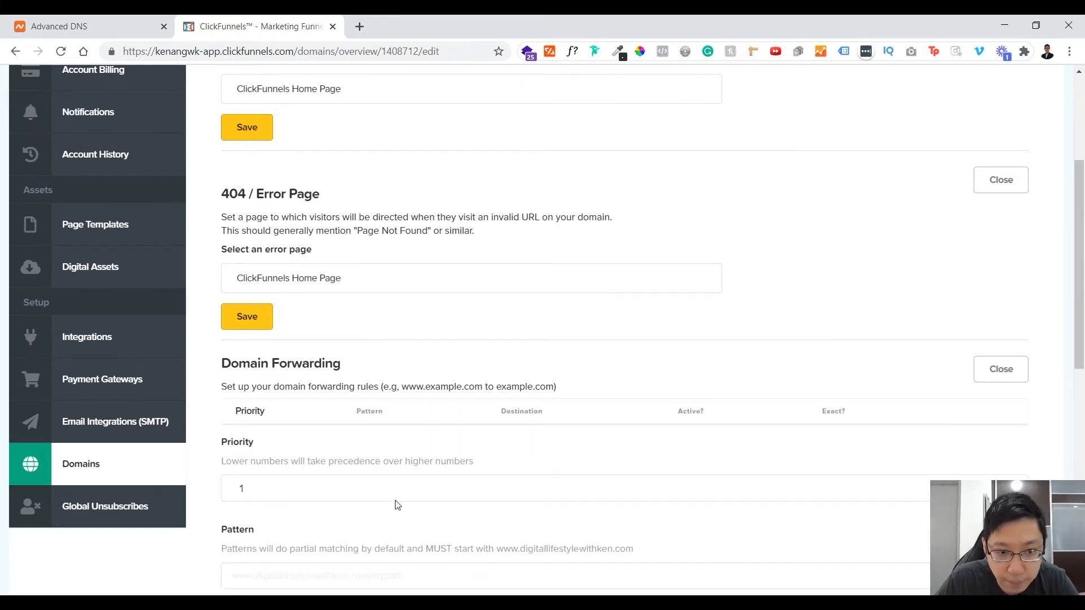
scroll(373, 497, "down", 4)
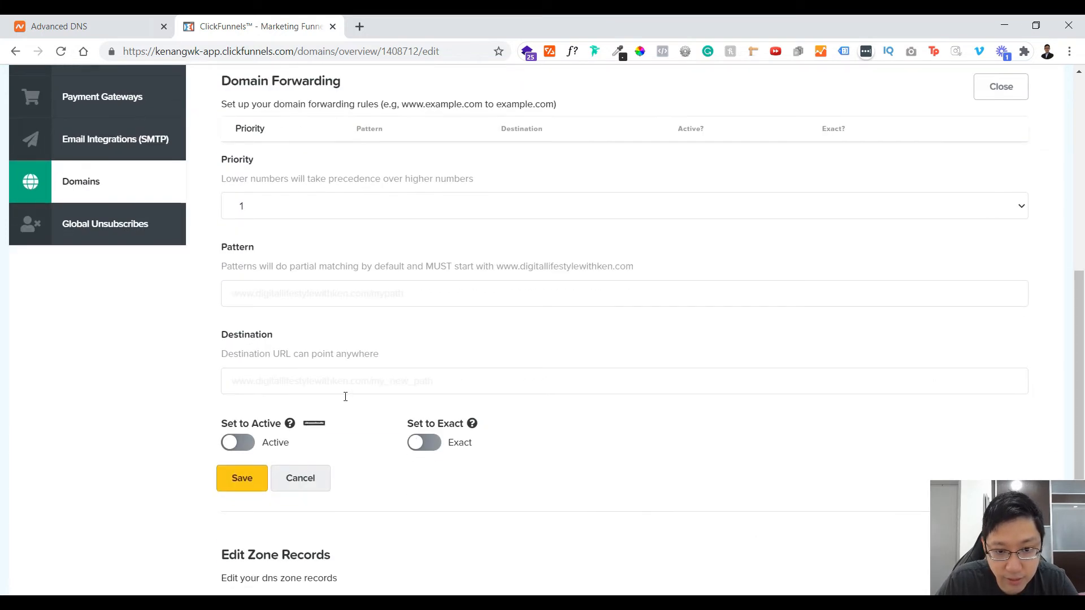
left_click(379, 293)
type("w")
key("Tab")
type("ww")
double_click(388, 297)
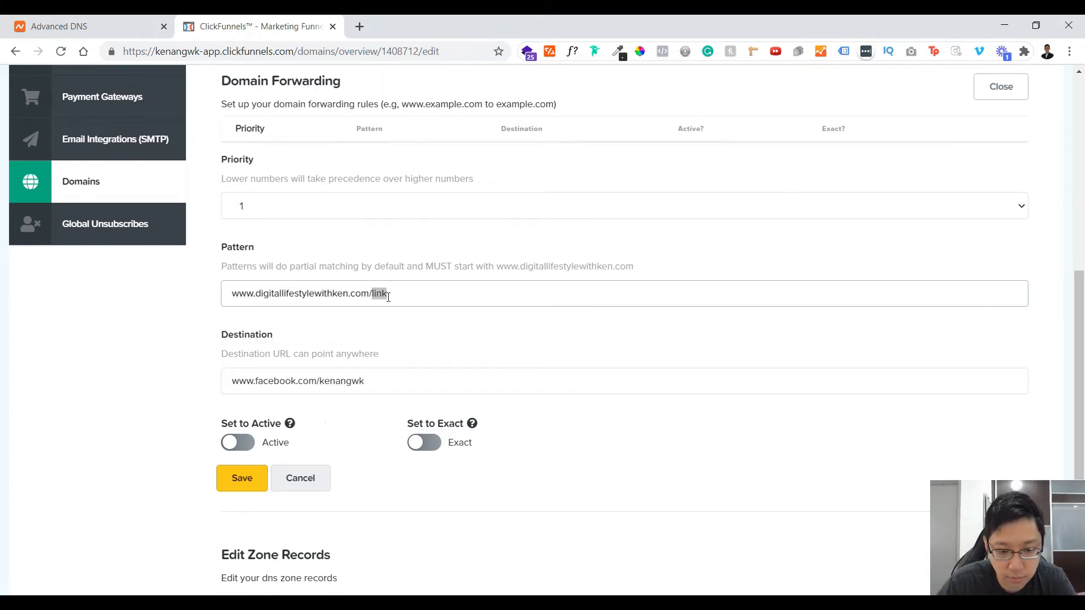
type("fb")
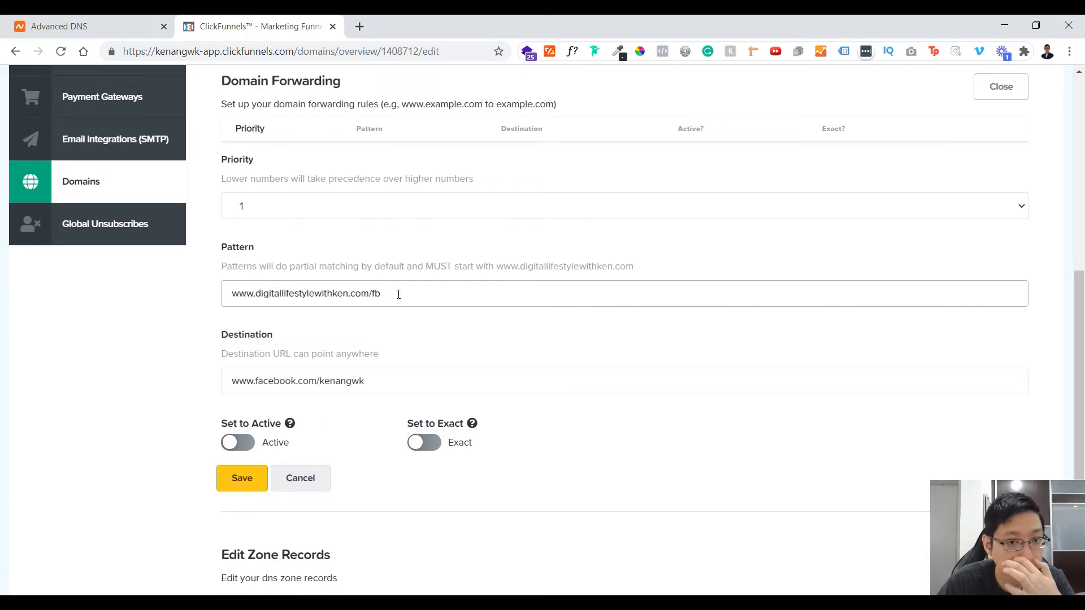
left_click(249, 477)
left_click(85, 26)
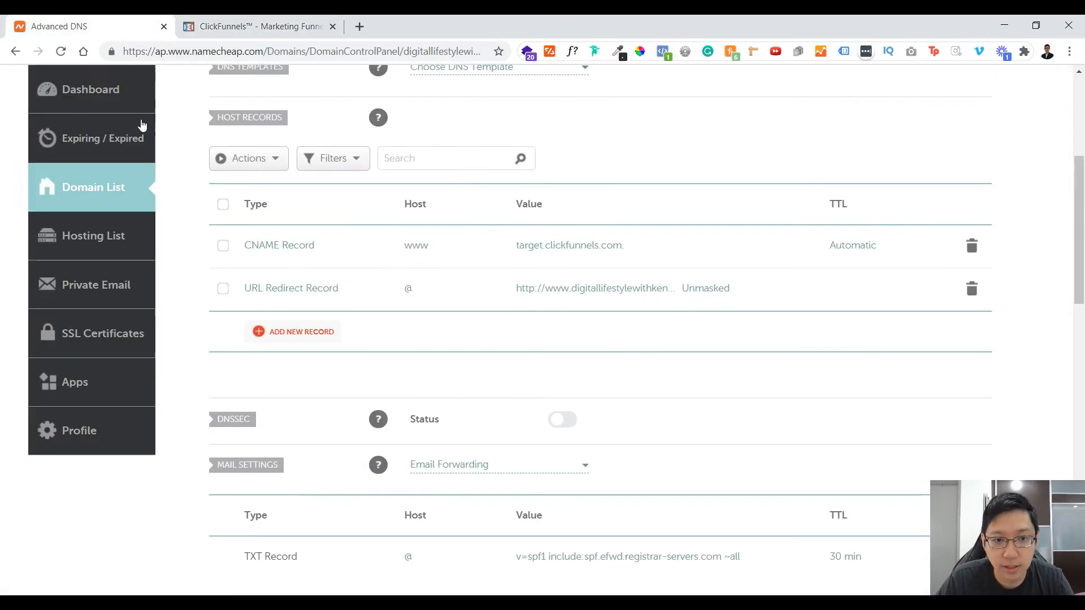
left_click(290, 23)
left_click(111, 51)
left_click(115, 23)
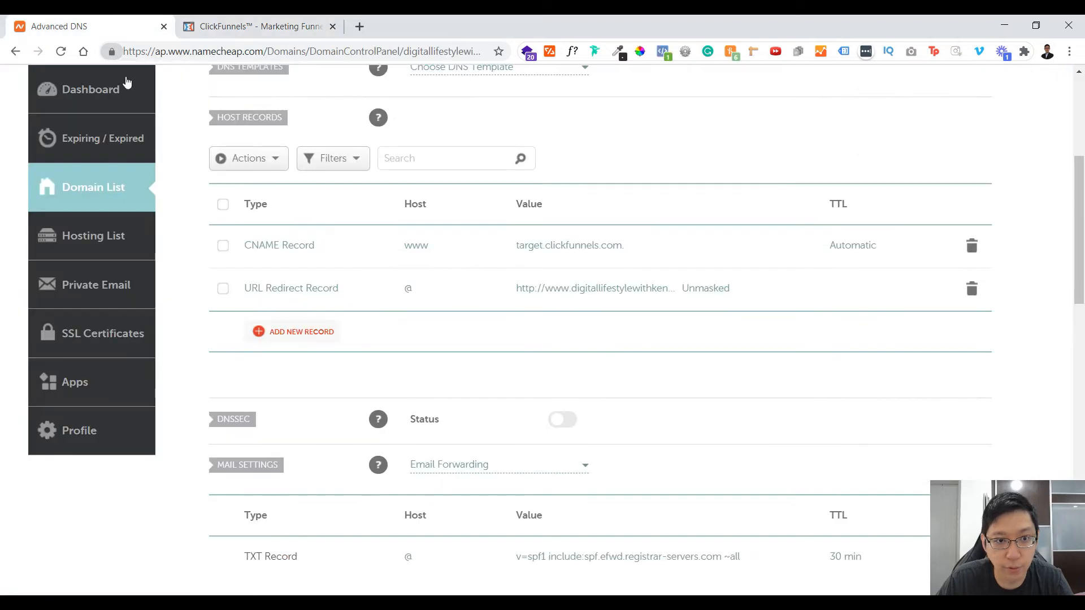
left_click(260, 26)
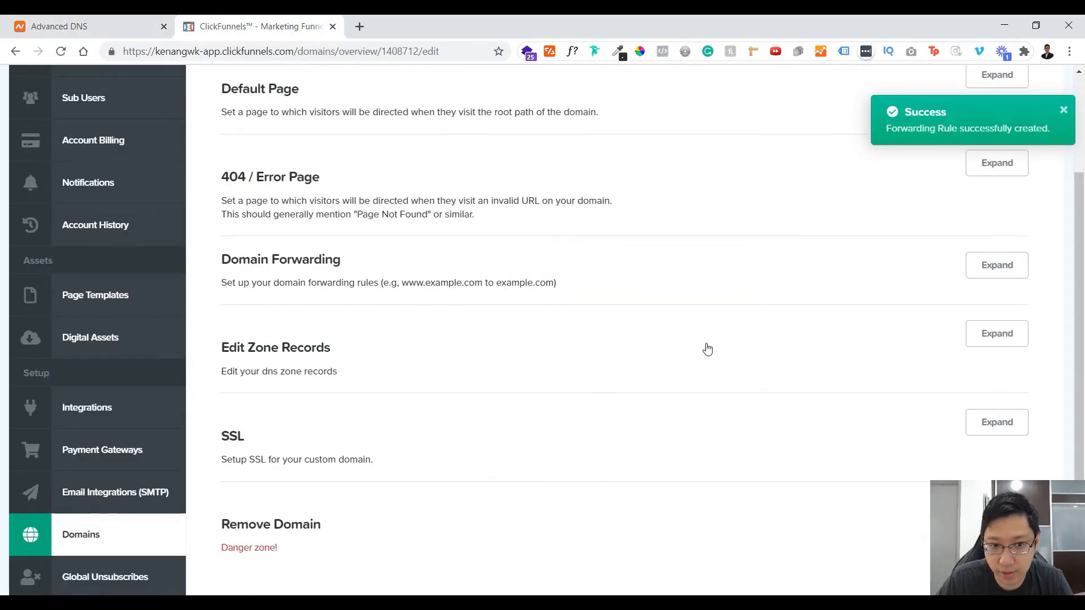
left_click(1001, 280)
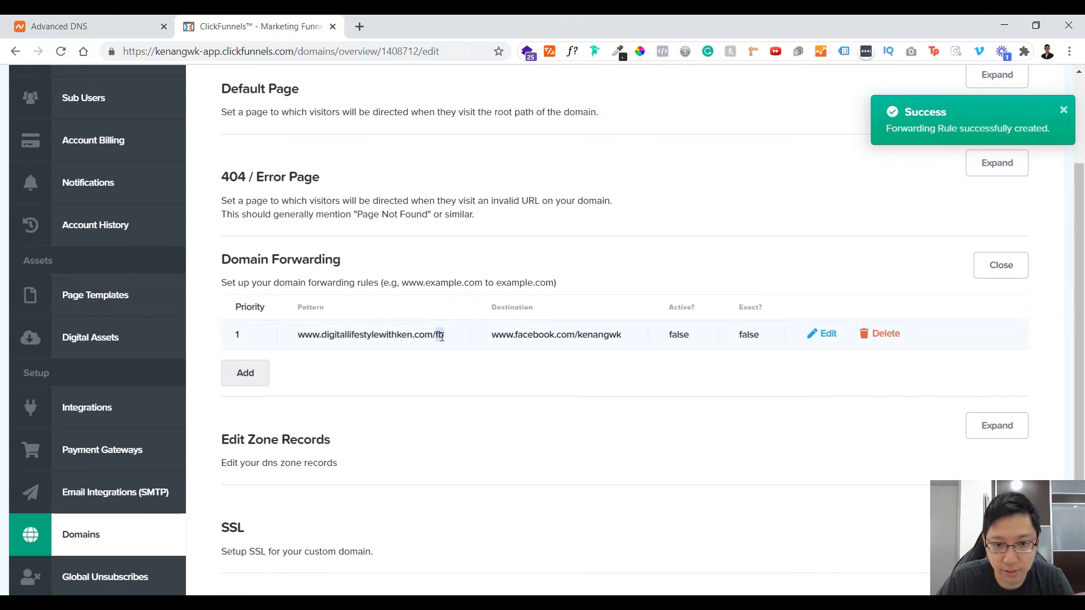
left_click_drag(443, 335, 298, 335)
key("ctrl+c")
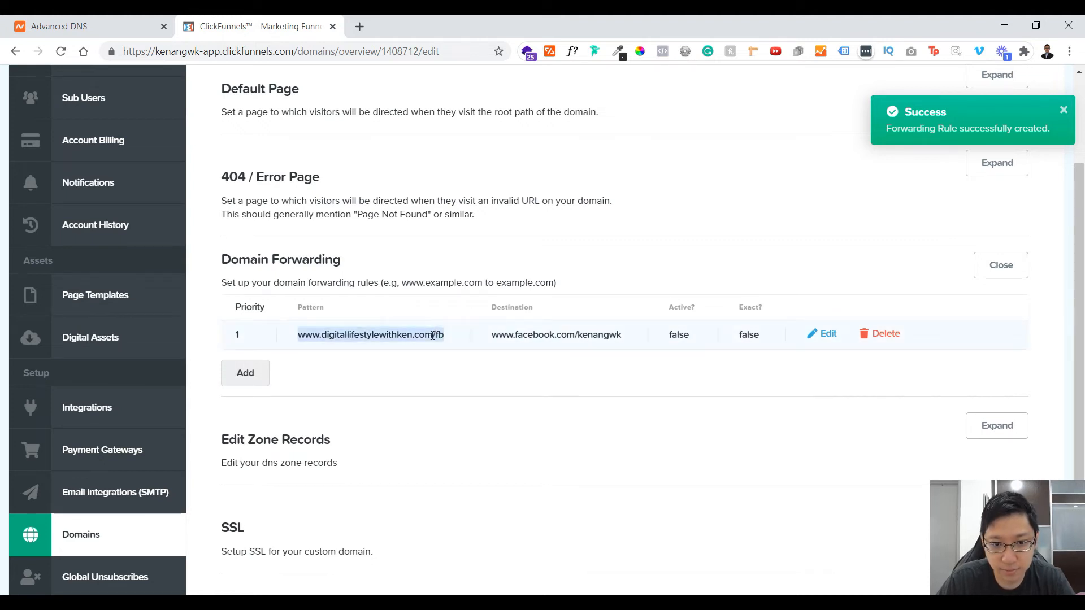
left_click(362, 27)
key("ctrl+v")
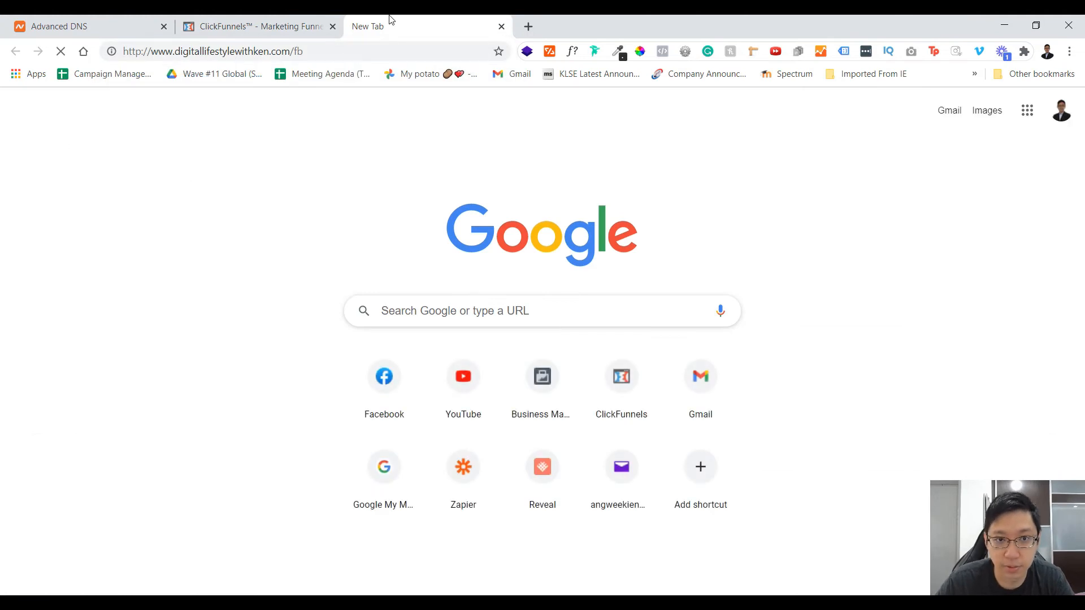
left_click(359, 50)
key("ctrl+c")
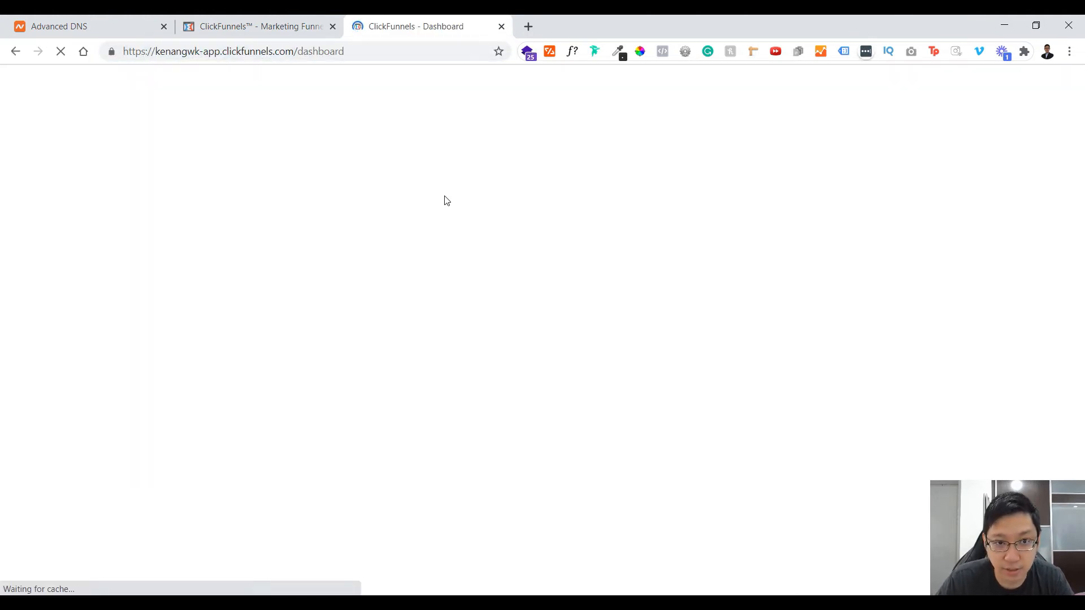
Step: Return to the ClickFunnels domain settings, set the /fb forwarding rule to active, and save it
left_click(280, 25)
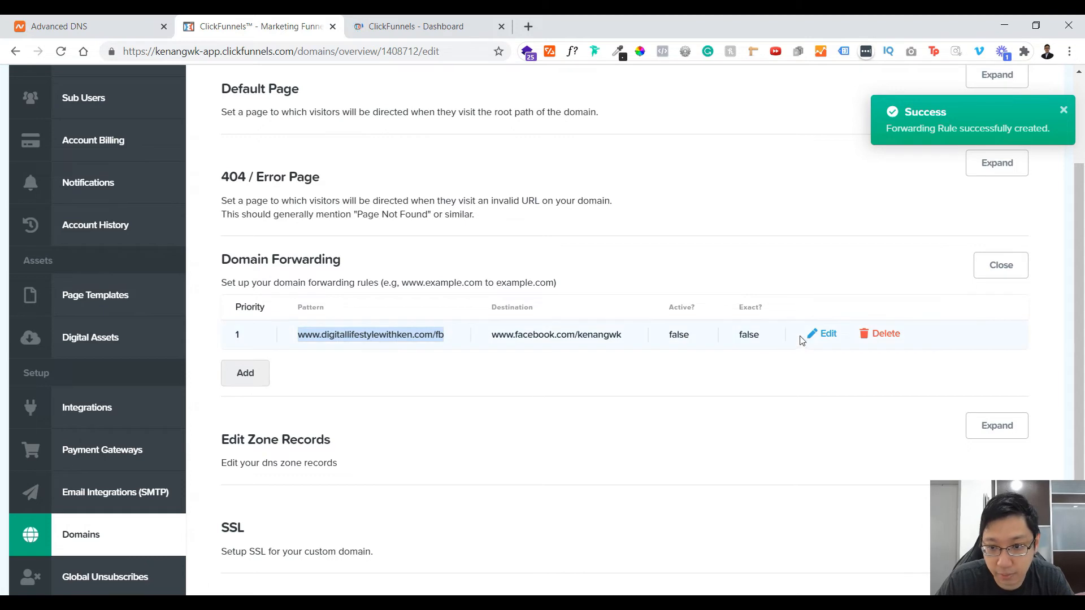
left_click(827, 333)
scroll(557, 319, "down", 3)
left_click(252, 384)
left_click(256, 419)
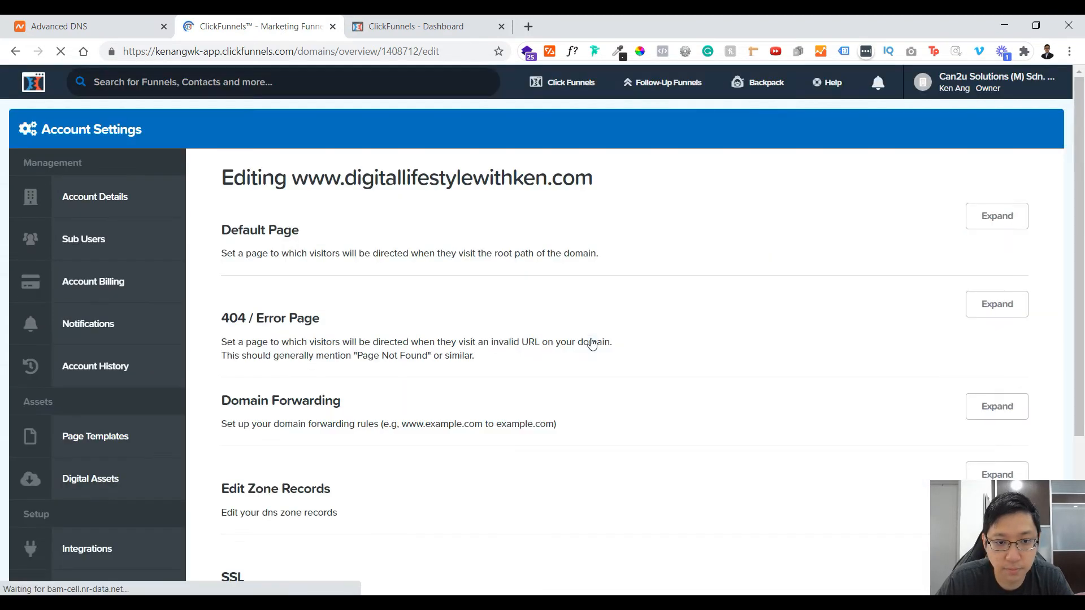
left_click(375, 23)
left_click(317, 56)
key("ctrl+v")
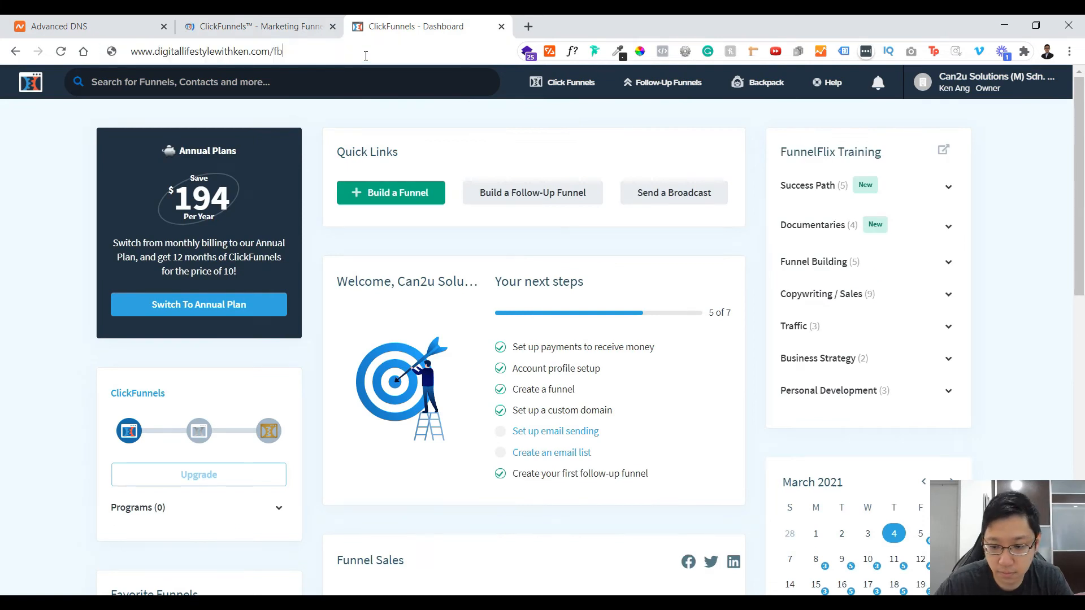
key("Return")
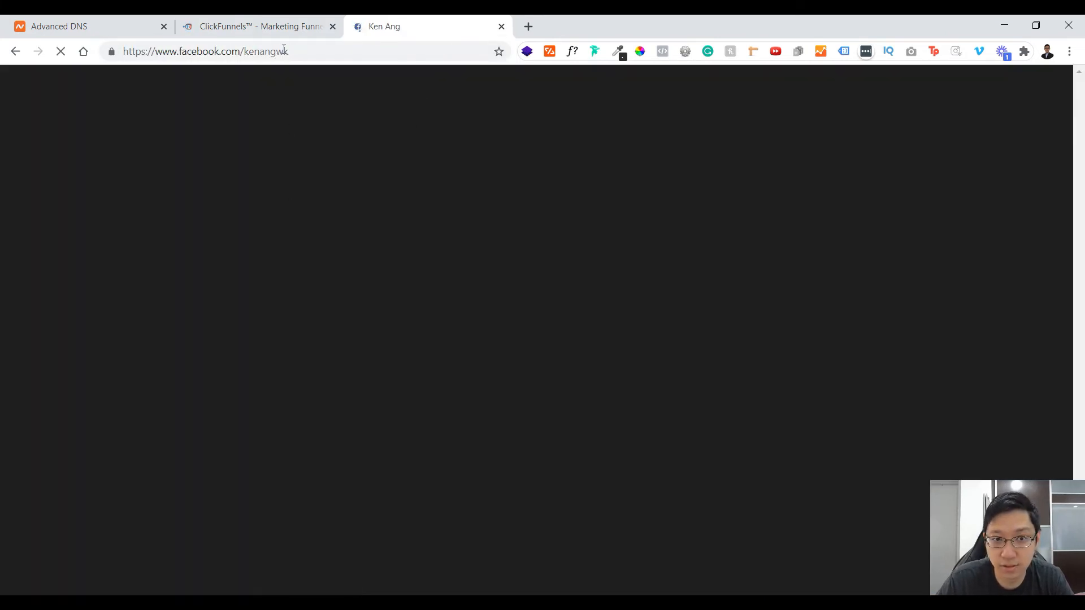
Step: Go back to the ClickFunnels domain settings and expand Edit Zone Records to check the DNS editing options
left_click(273, 23)
left_click(372, 34)
left_click(234, 23)
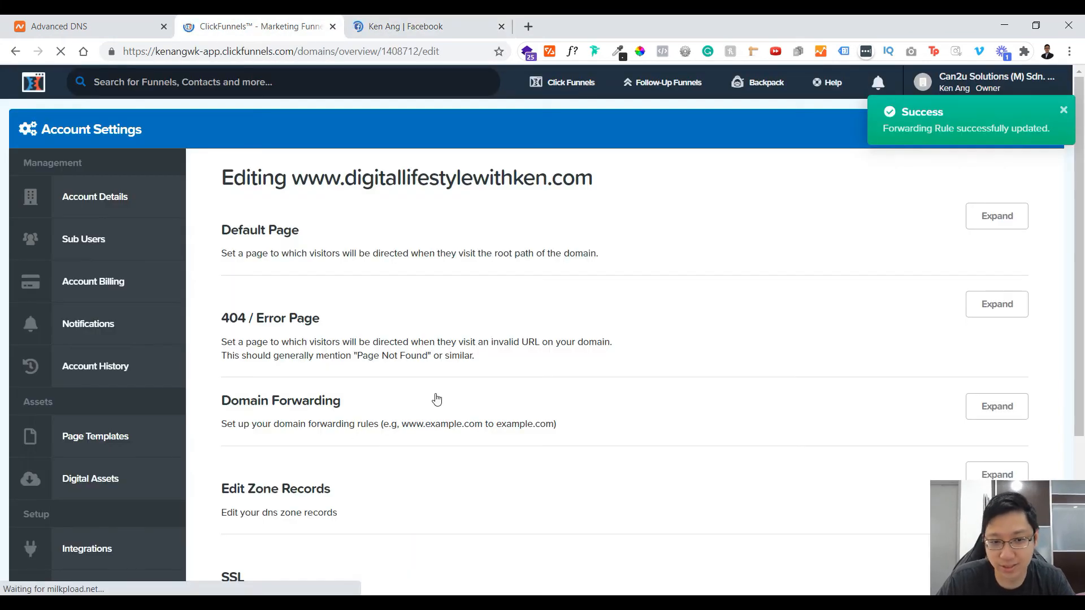
scroll(435, 399, "down", 4)
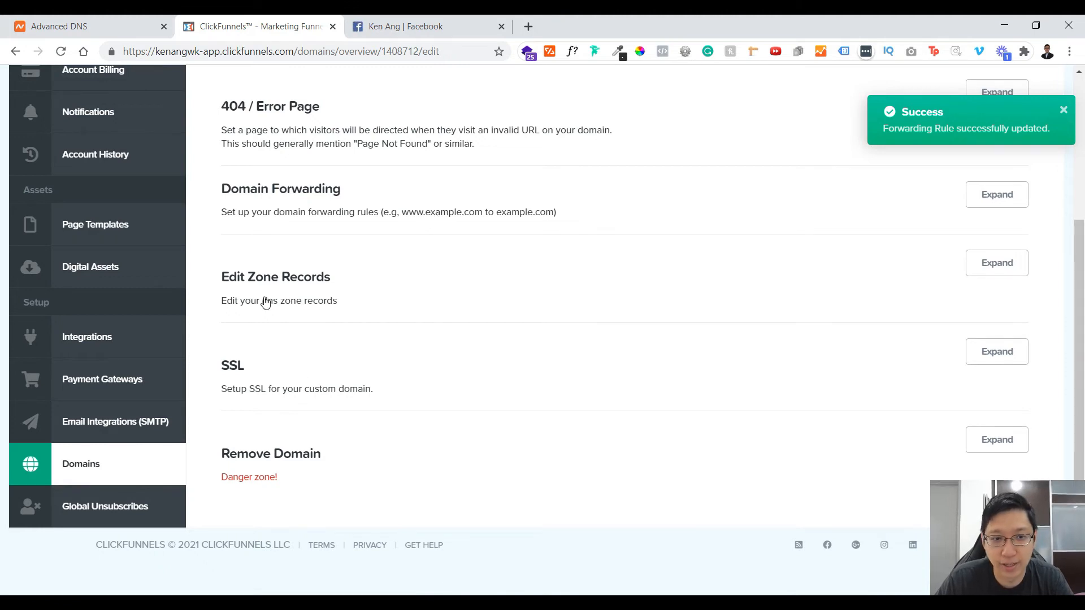
left_click(1000, 274)
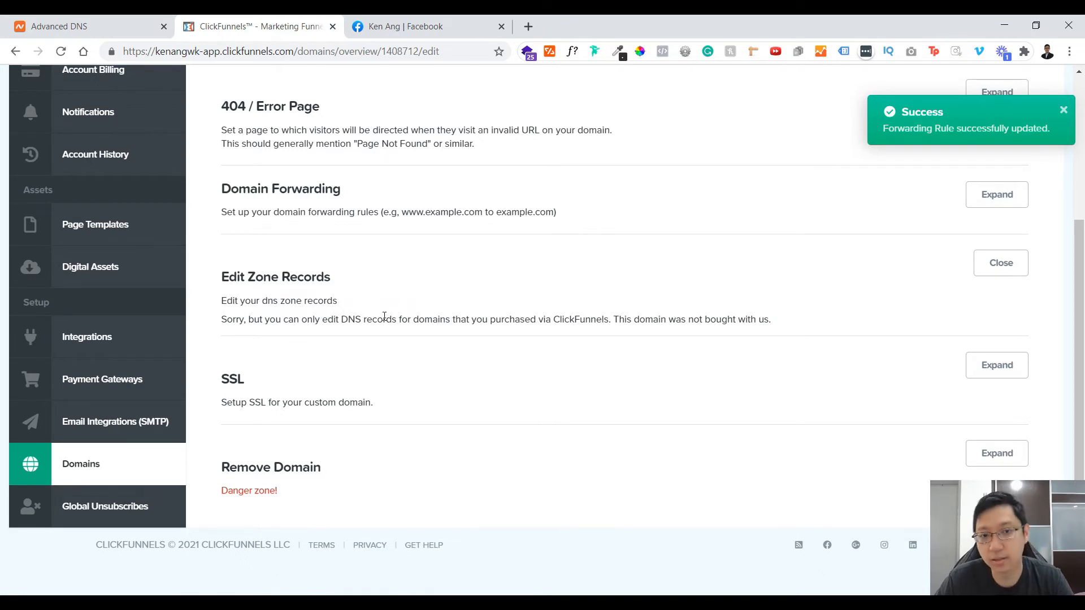
scroll(383, 303, "down", 1)
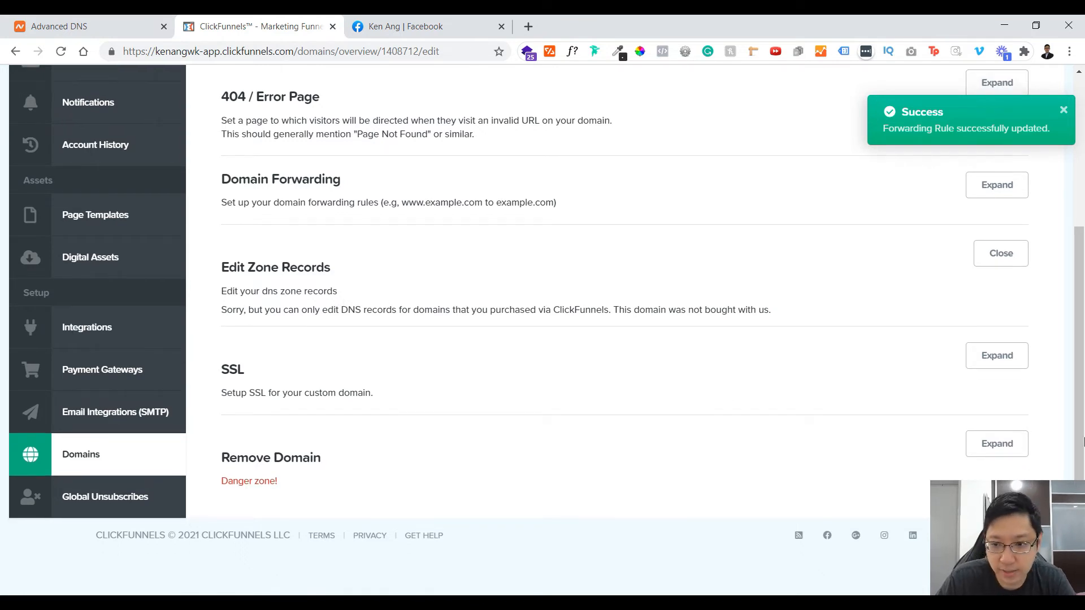
left_click(989, 366)
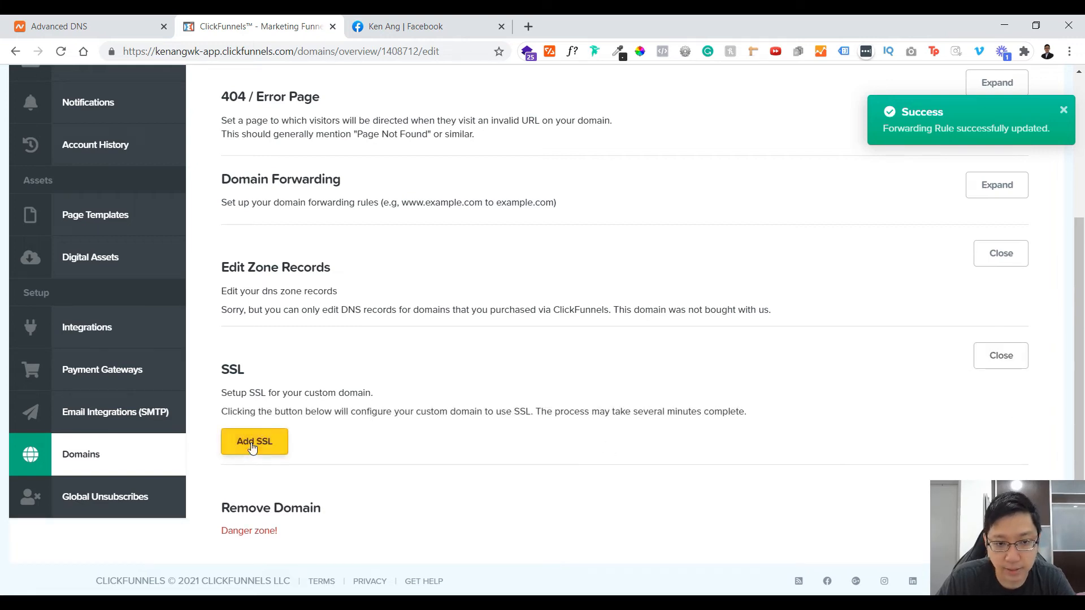
left_click(252, 446)
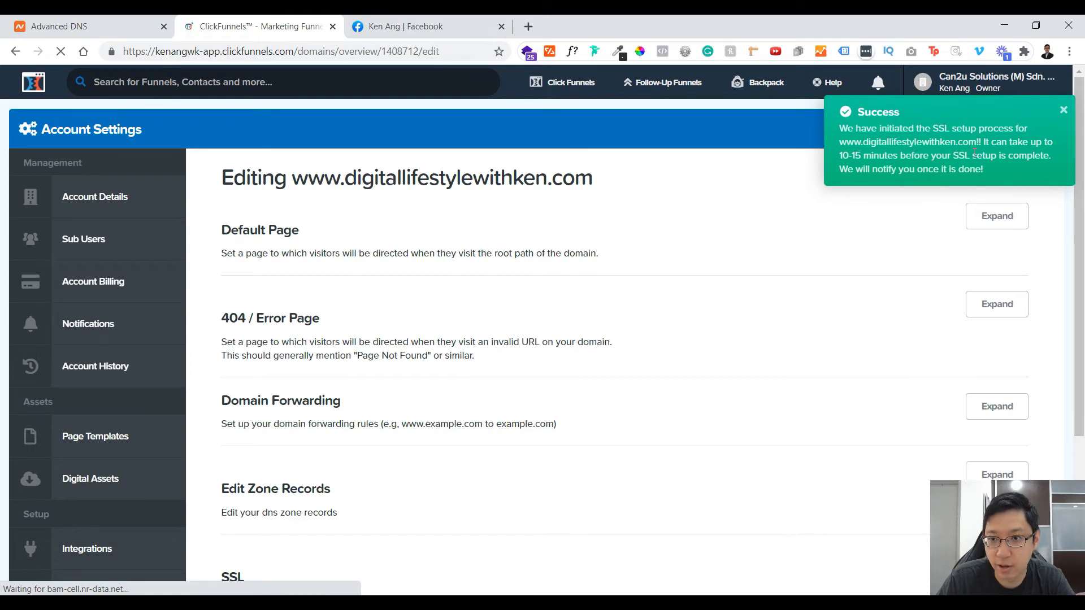
left_click_drag(900, 156, 984, 163)
left_click(700, 203)
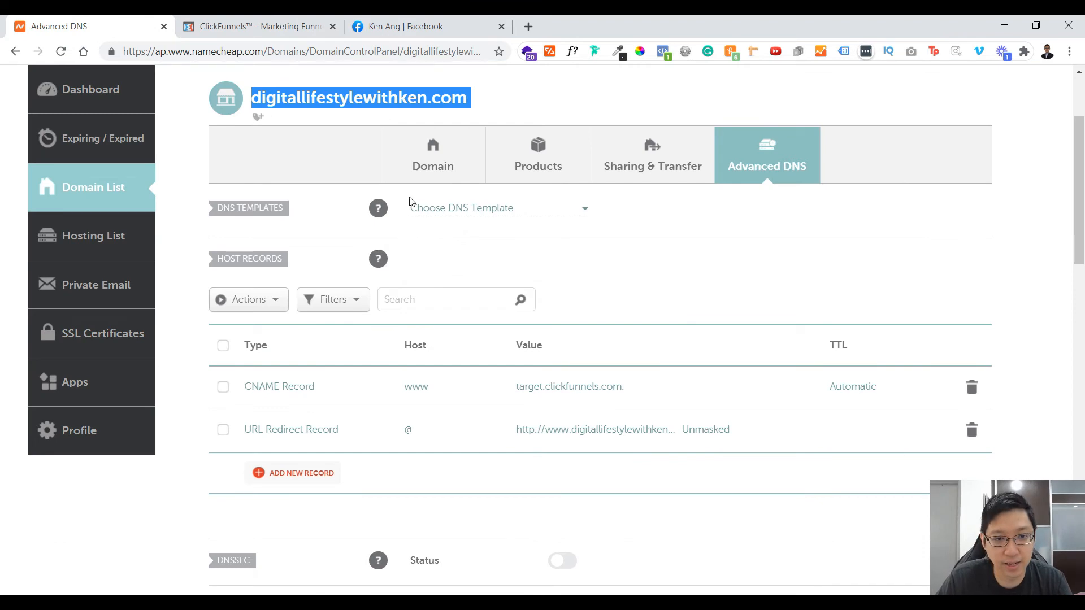
scroll(409, 200, "up", 1)
left_click(399, 147)
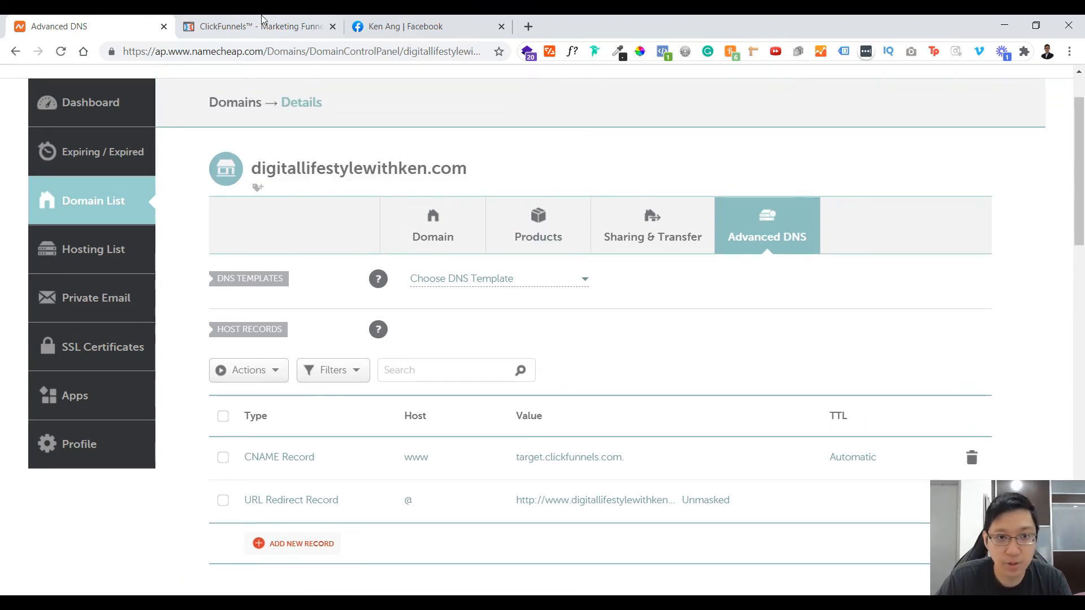
left_click(263, 22)
left_click(129, 21)
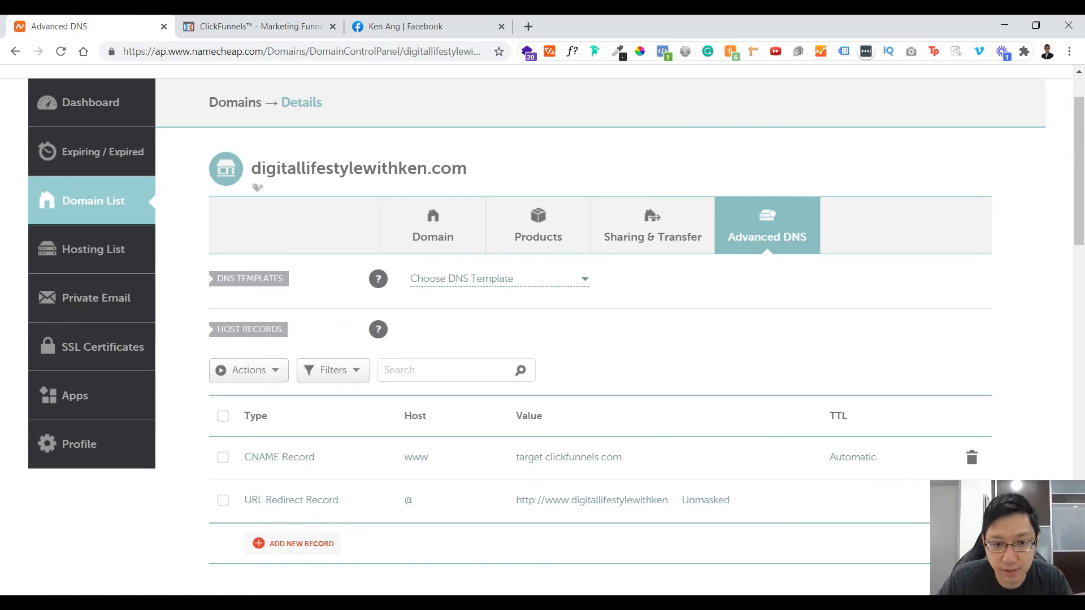
Step: Add and save a CNAME host record in Namecheap with host offer, target target.clickfunnels.com and automatic TTL
scroll(781, 306, "down", 1)
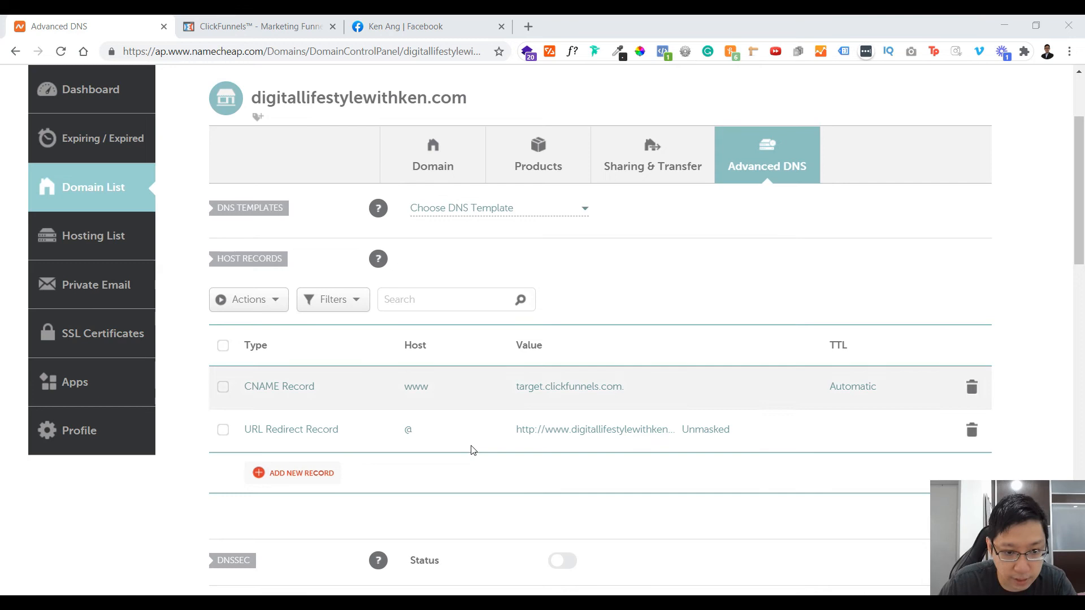
left_click(305, 475)
scroll(333, 344, "down", 2)
left_click(294, 310)
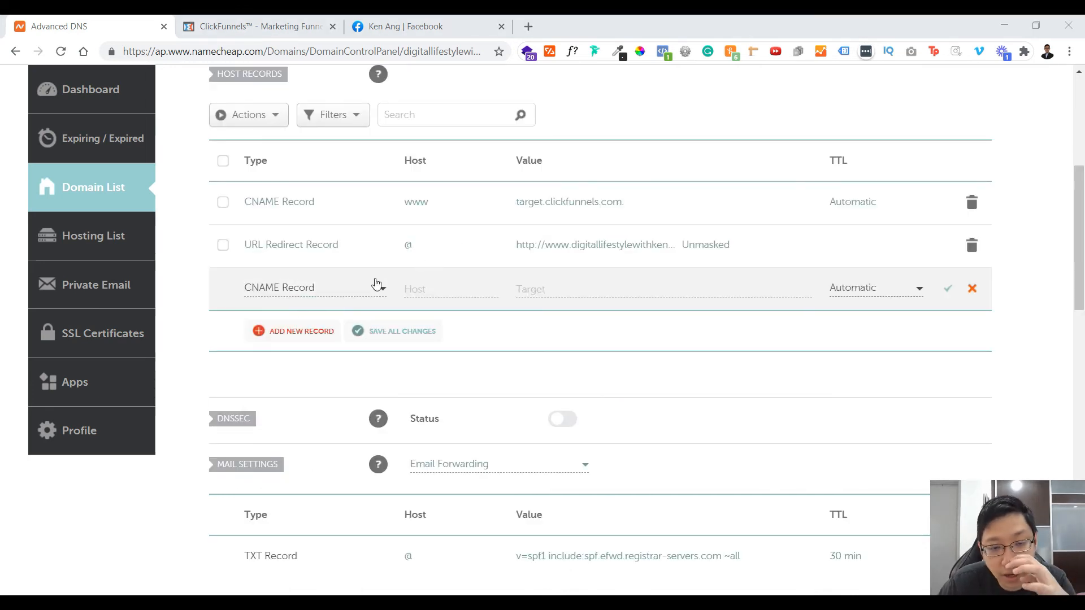
left_click(411, 291)
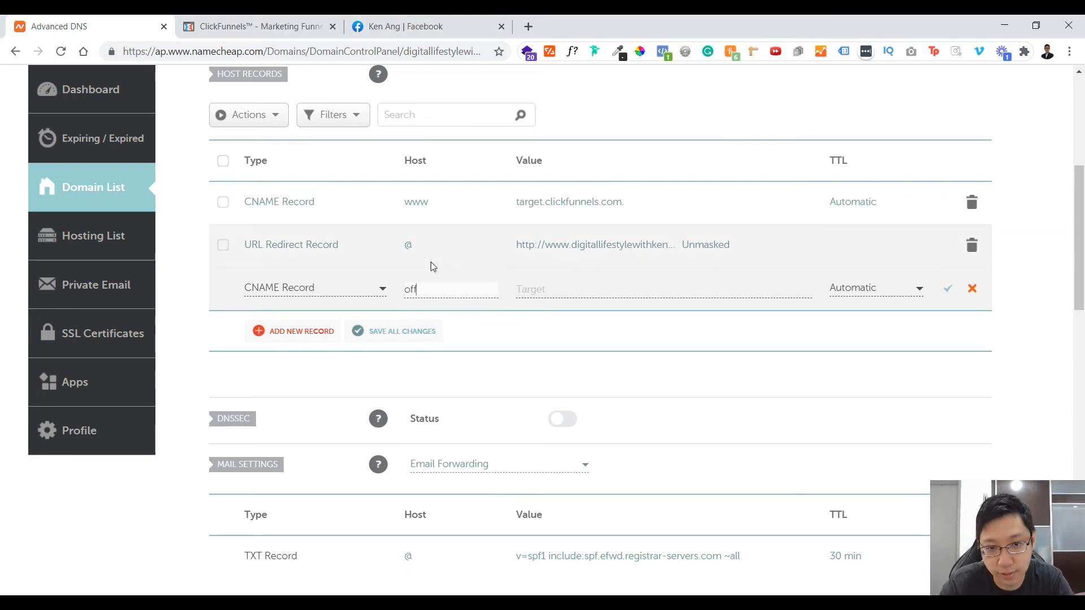
type("offer")
key("Tab")
type("target.clickfunnels.com")
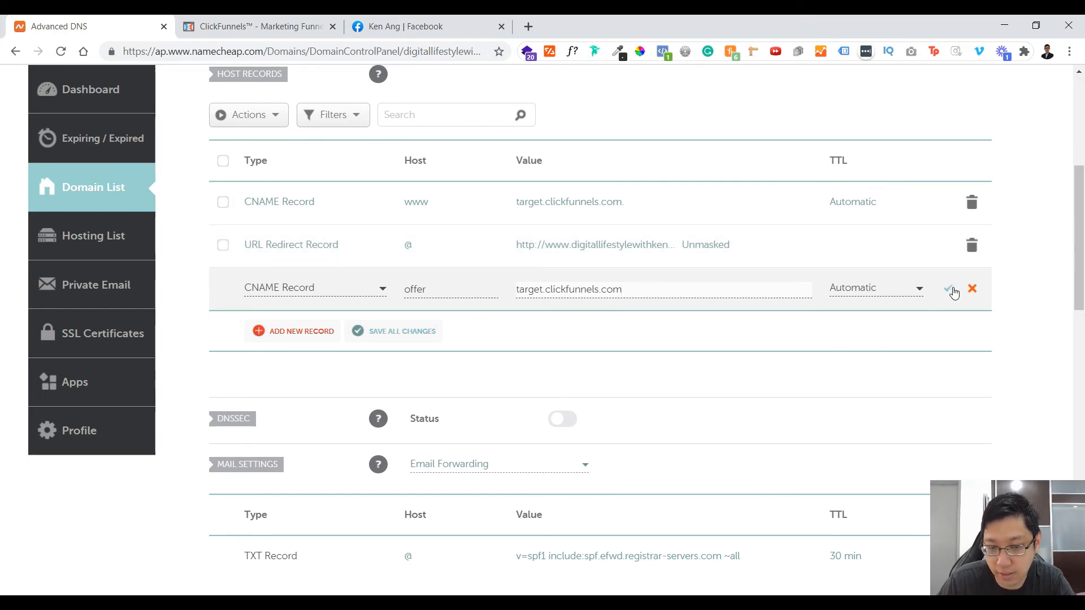
left_click(951, 291)
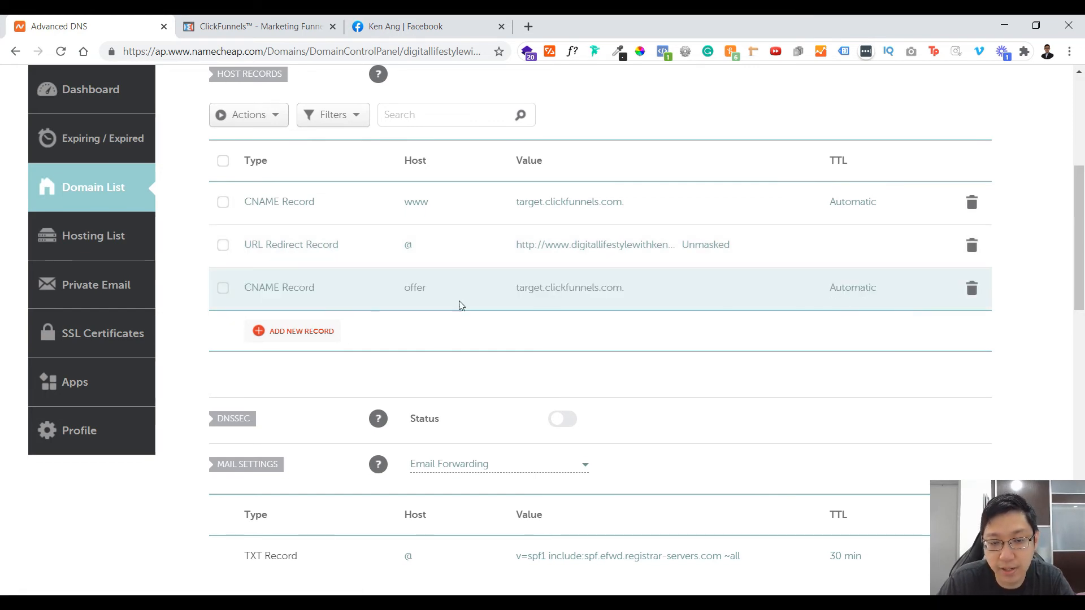
Step: Review the www, @ and offer host records of digitallifestylewithken.com in Namecheap's advanced DNS settings
scroll(459, 305, "up", 6)
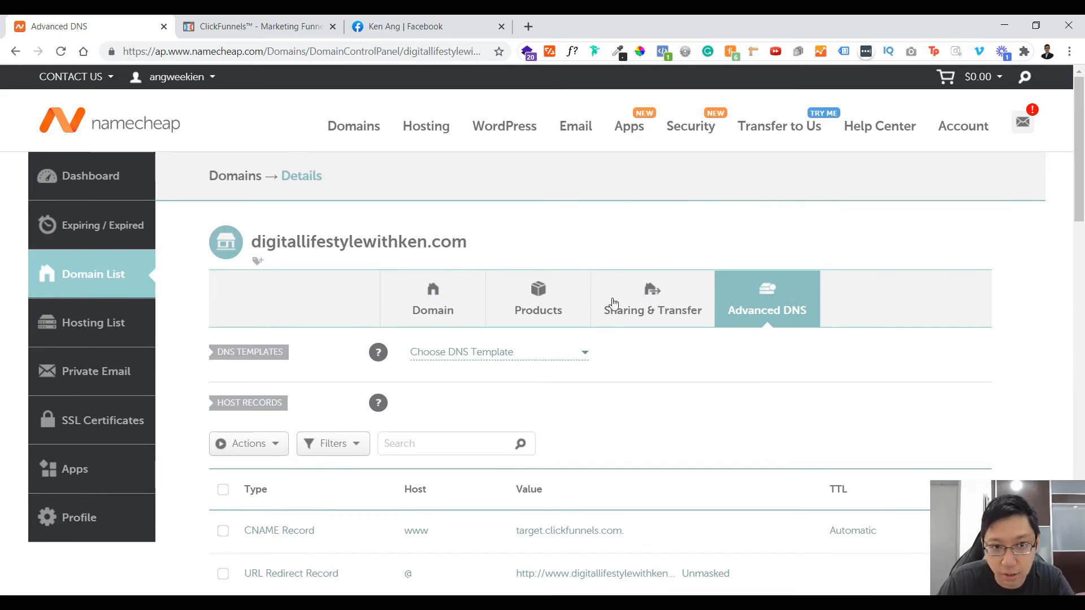
scroll(725, 287, "down", 5)
scroll(302, 324, "down", 3)
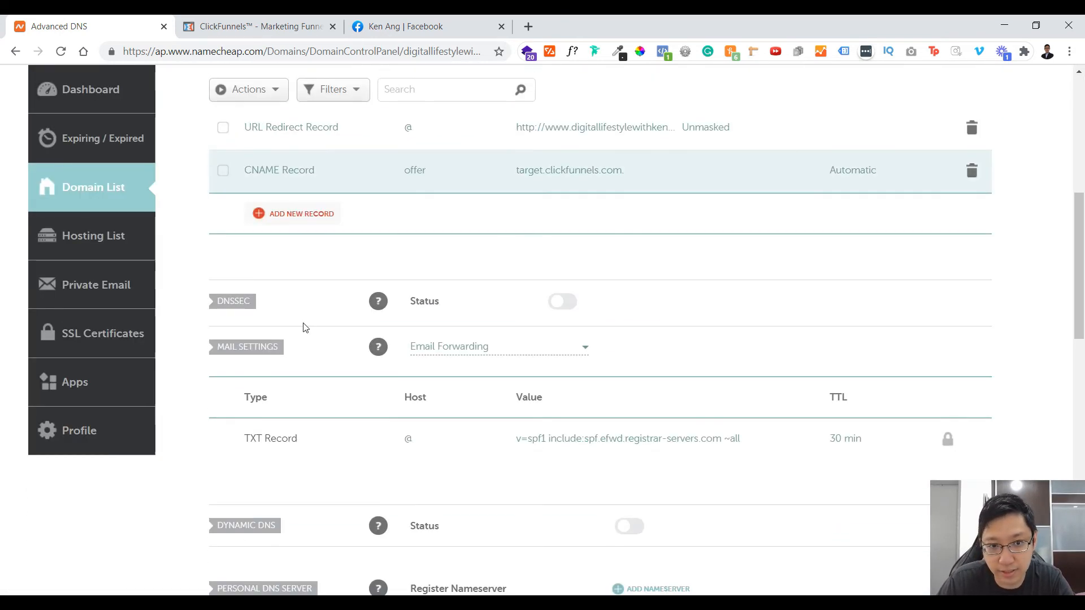
scroll(428, 345, "up", 3)
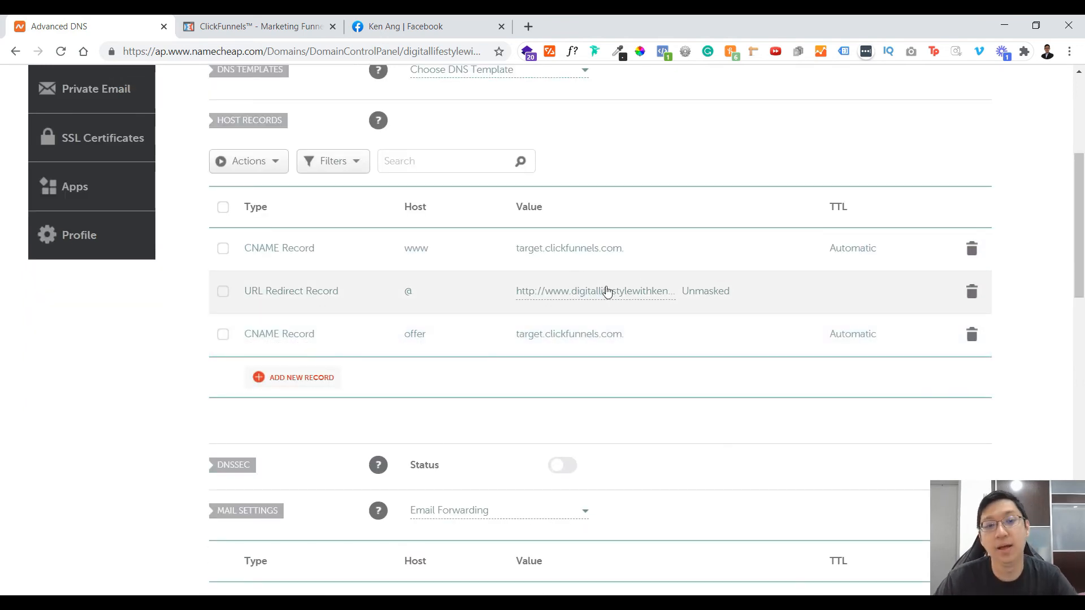
scroll(603, 305, "up", 4)
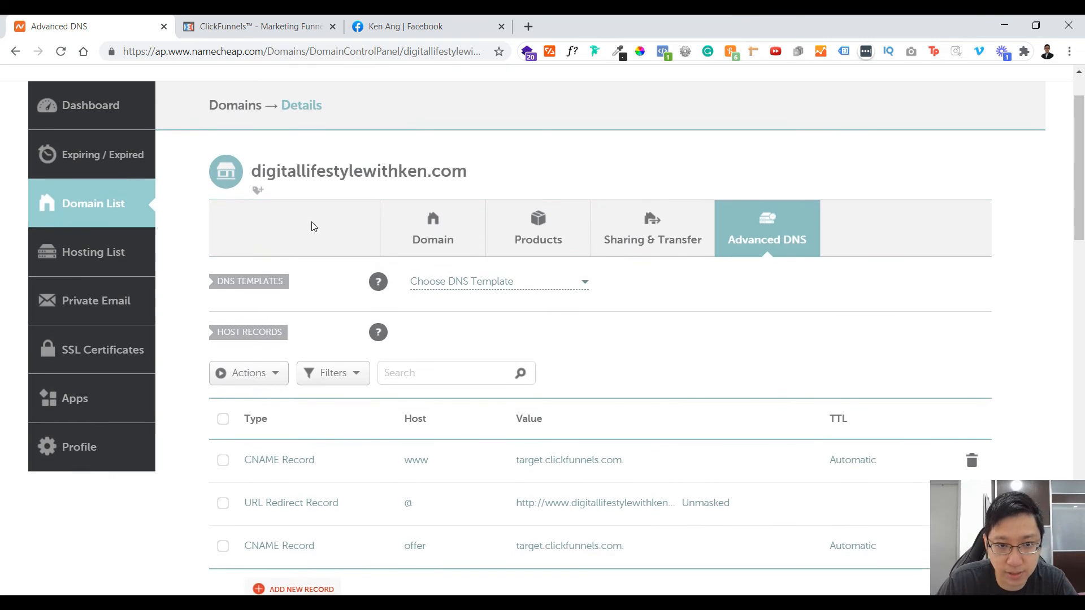
scroll(511, 201, "down", 1)
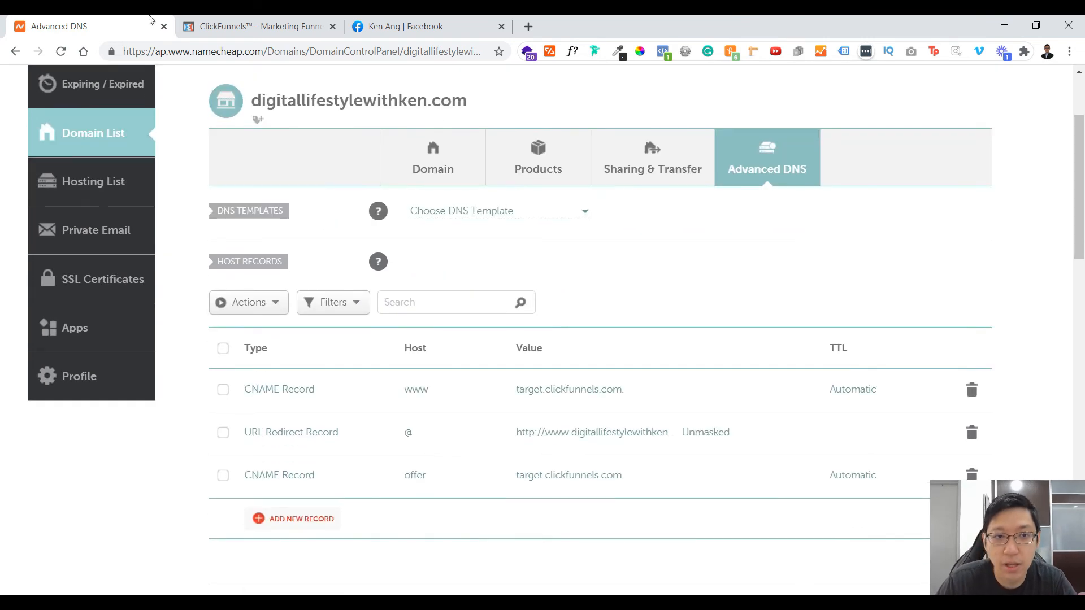
left_click(235, 26)
left_click(88, 21)
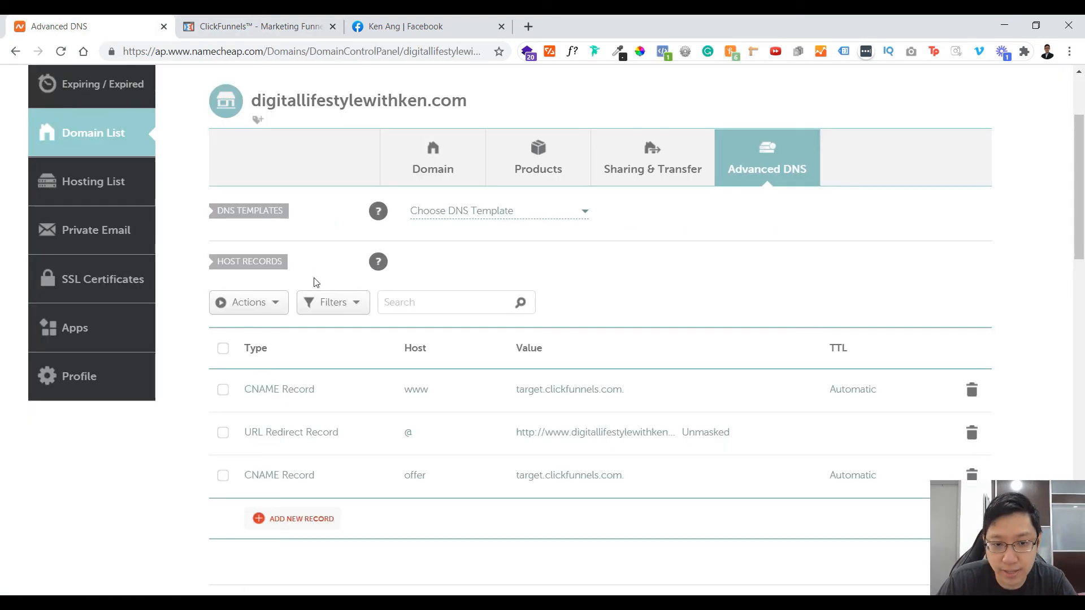
scroll(378, 429, "down", 1)
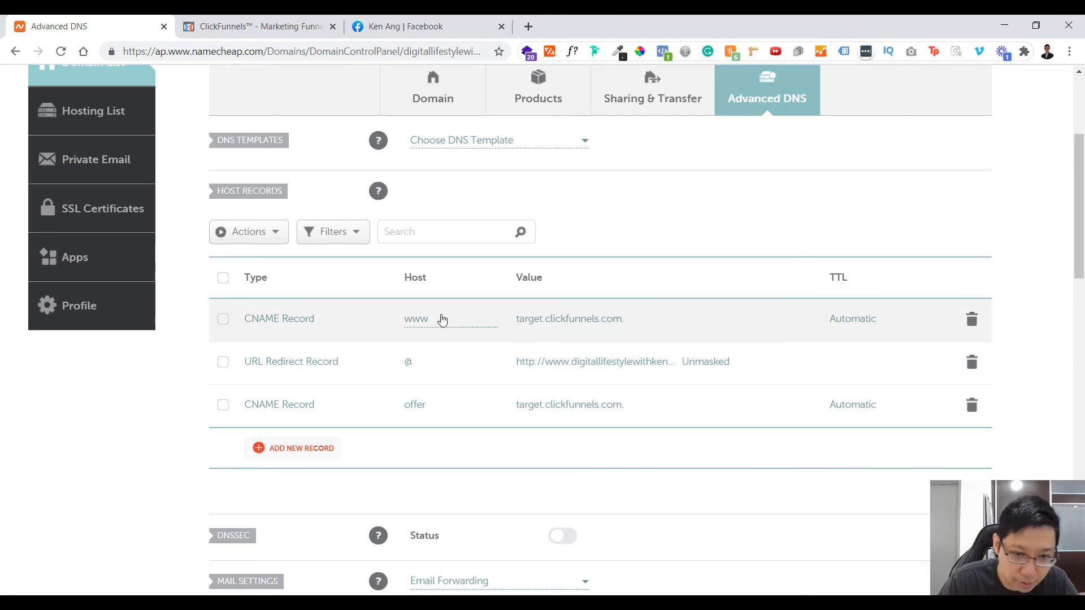
left_click(267, 19)
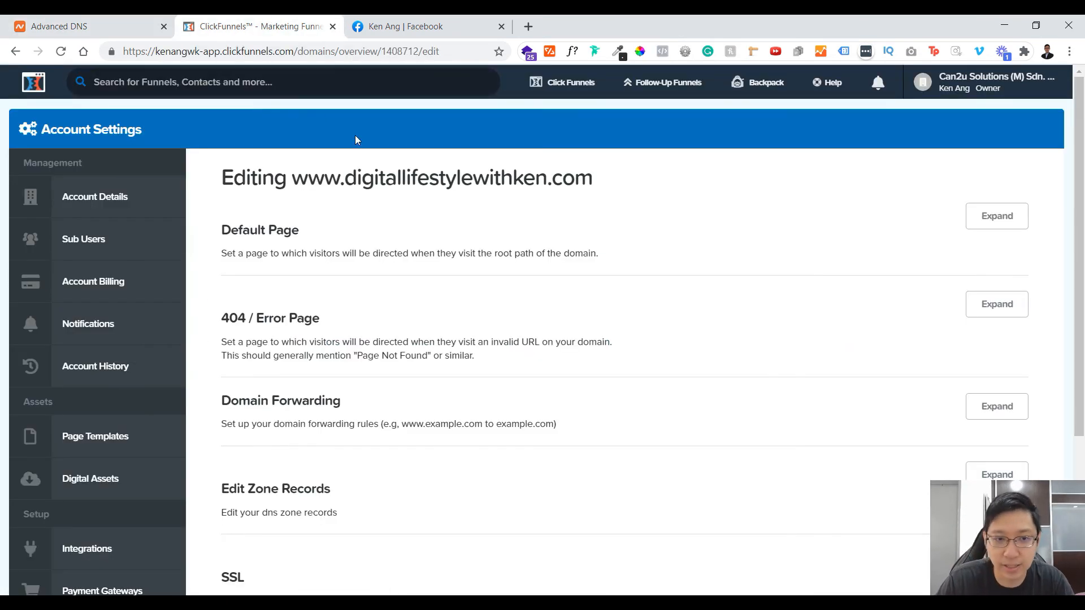
scroll(622, 237, "down", 3)
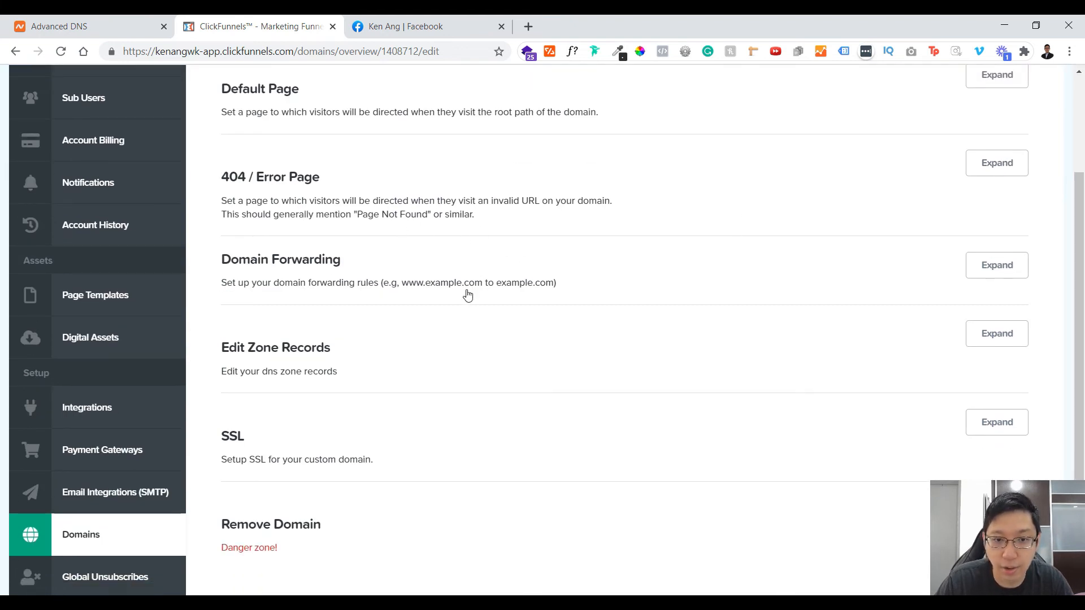
left_click(1012, 267)
left_click(1010, 269)
scroll(955, 314, "down", 2)
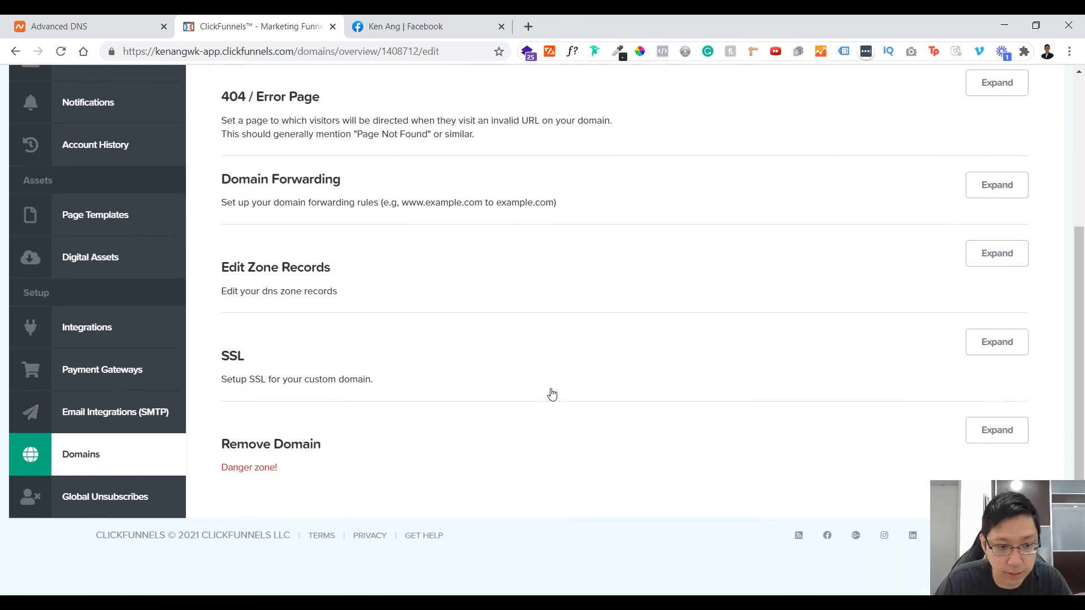
scroll(526, 378, "up", 2)
scroll(441, 361, "down", 2)
scroll(316, 316, "up", 5)
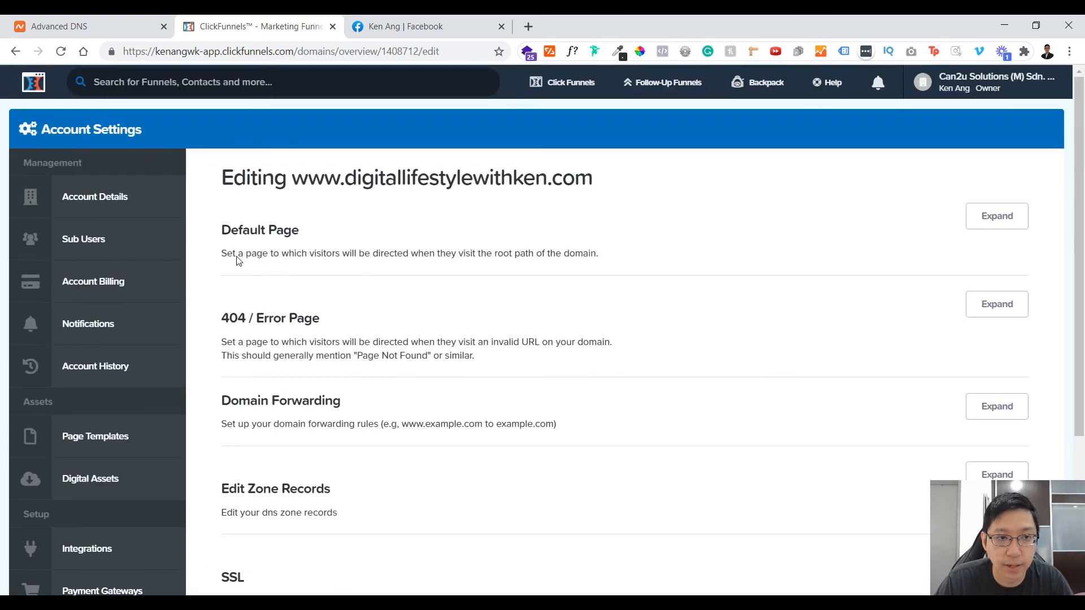
left_click(127, 20)
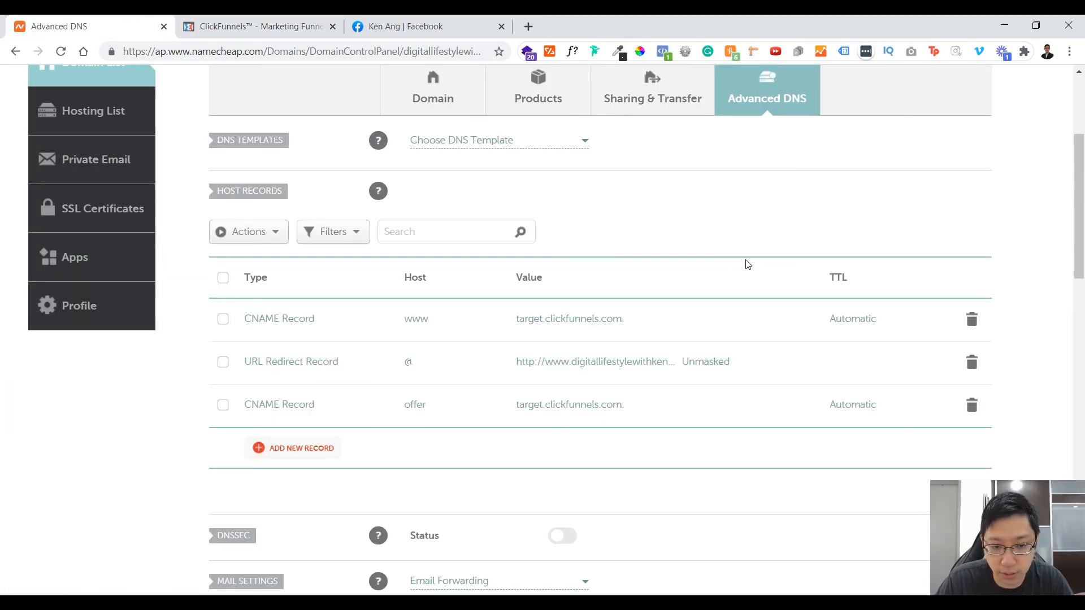